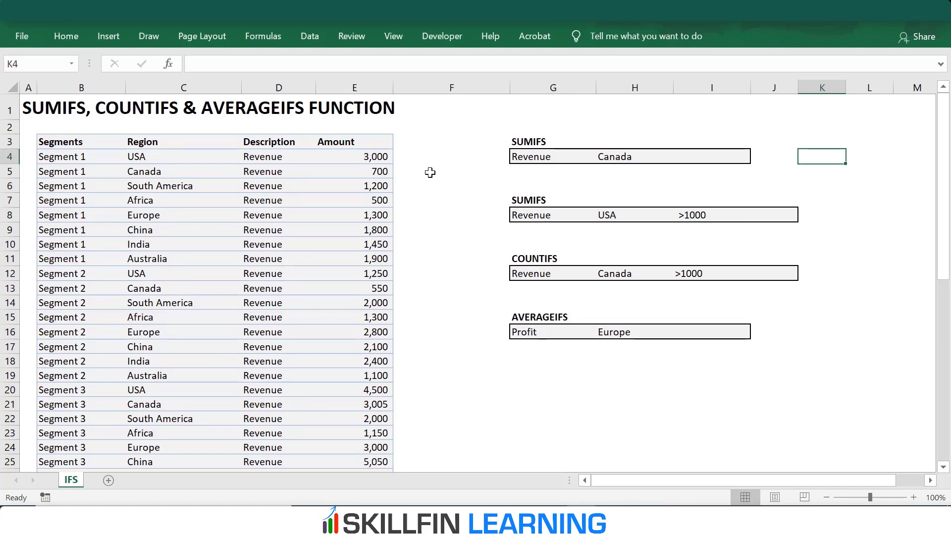
Look through the data table's segments, regions, descriptions and amounts, including the rows further down.
{"action": "scroll", "coordinate": [423, 176], "scroll_direction": "down", "scroll_amount": 1}
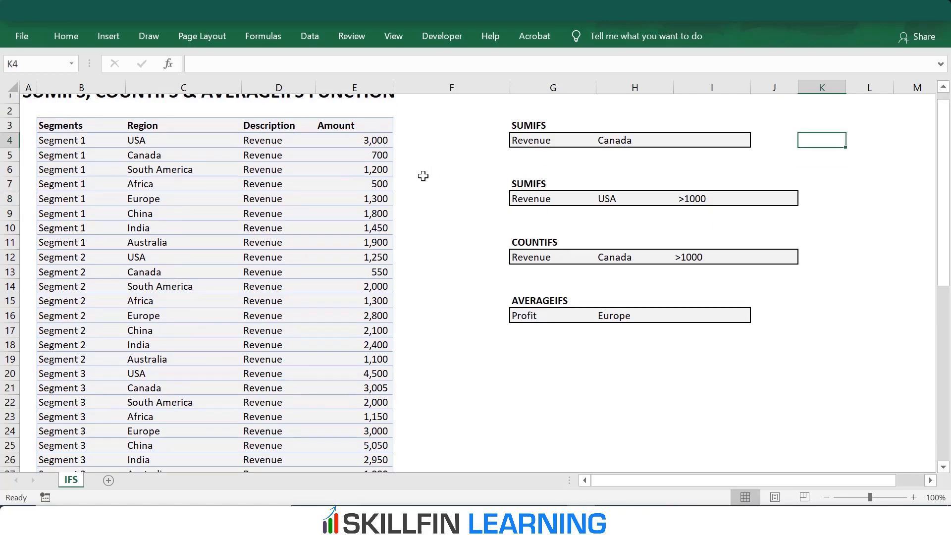
{"action": "scroll", "coordinate": [423, 176], "scroll_direction": "down", "scroll_amount": 5}
{"action": "scroll", "coordinate": [423, 176], "scroll_direction": "up", "scroll_amount": 5}
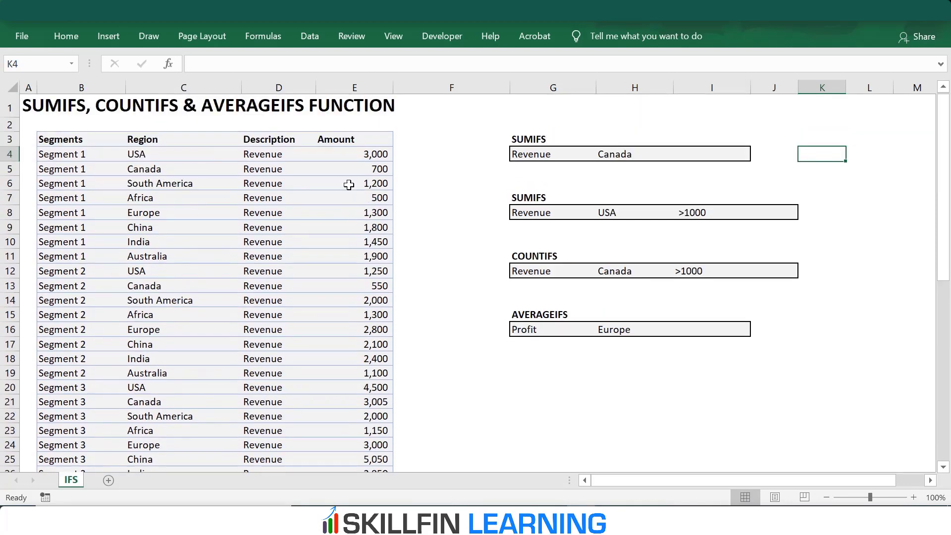
{"action": "scroll", "coordinate": [194, 185], "scroll_direction": "down", "scroll_amount": 1}
{"action": "scroll", "coordinate": [197, 187], "scroll_direction": "up", "scroll_amount": 1}
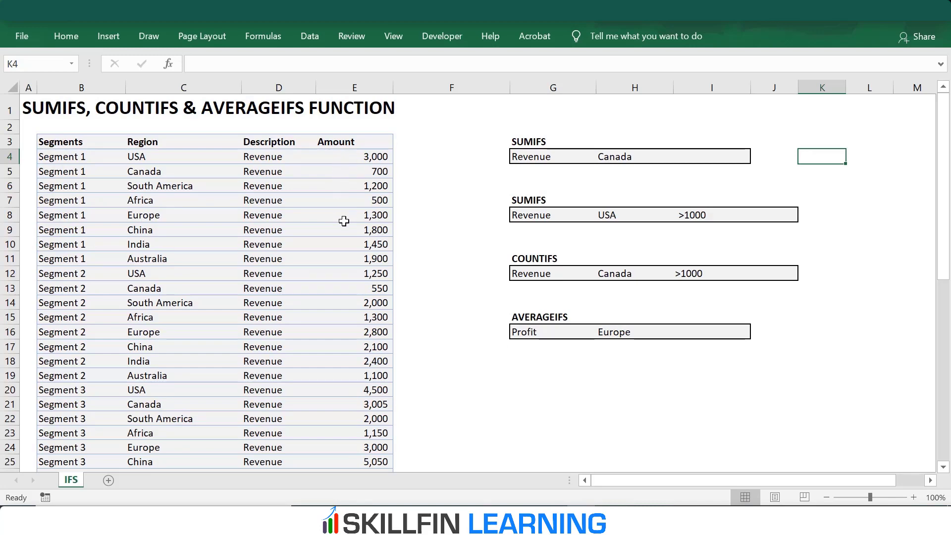
{"action": "scroll", "coordinate": [345, 221], "scroll_direction": "down", "scroll_amount": 3}
{"action": "scroll", "coordinate": [342, 221], "scroll_direction": "up", "scroll_amount": 3}
Start a SUMIFS formula in cell I4 with the Amount values E4:E51 as the sum range.
{"action": "left_click", "coordinate": [699, 157]}
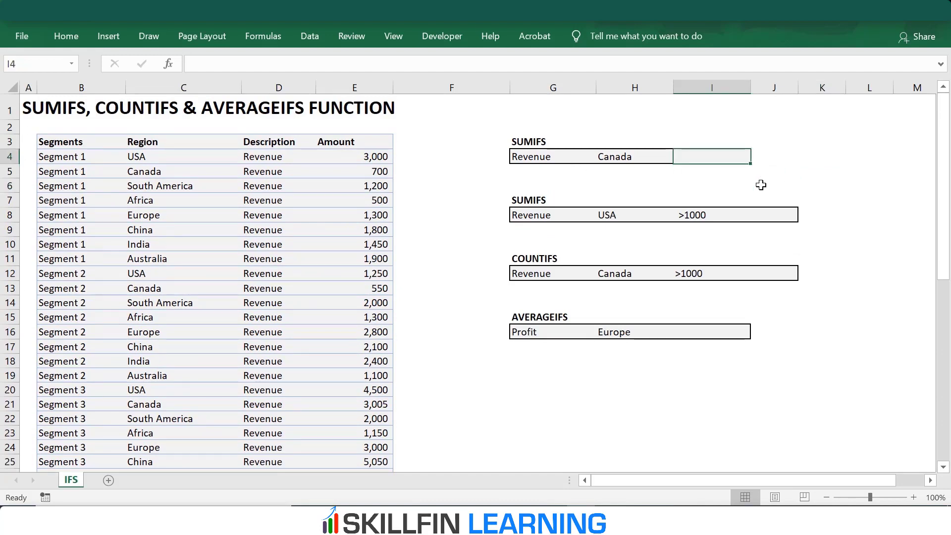
{"action": "type", "text": "=sum"}
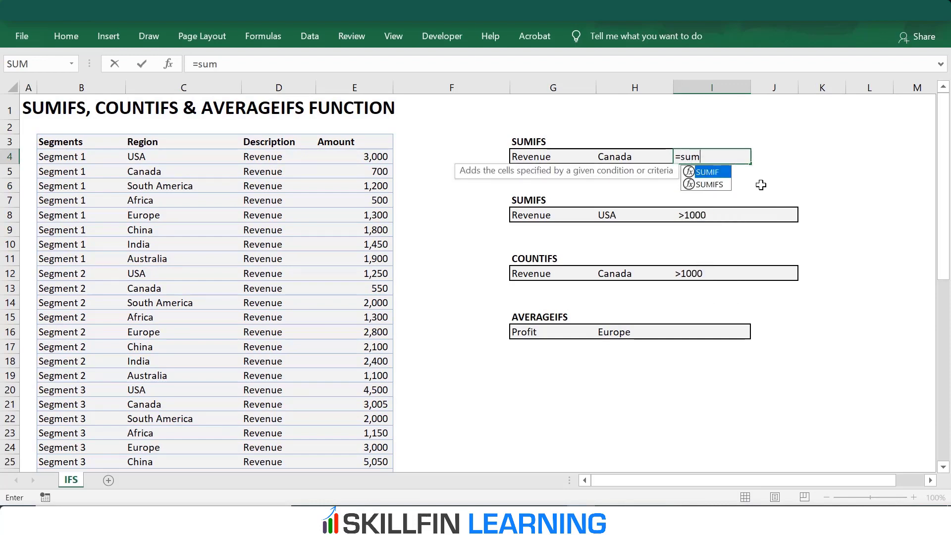
{"action": "type", "text": "ifs("}
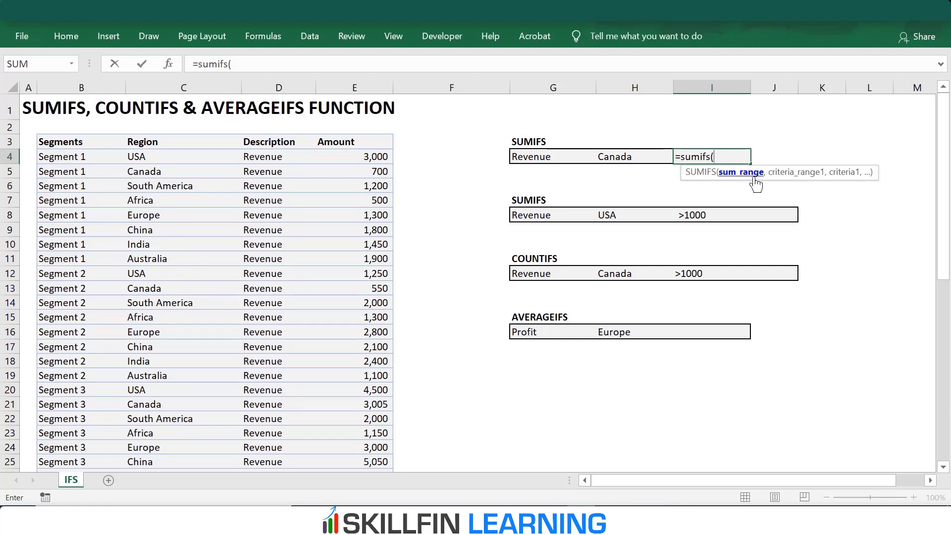
{"action": "left_click", "coordinate": [380, 158]}
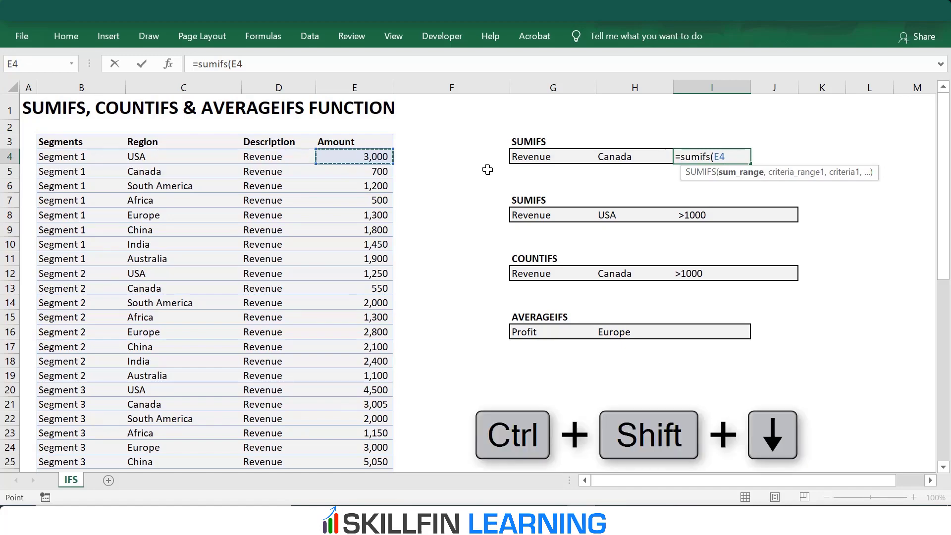
{"action": "key", "text": "ctrl+shift+Down"}
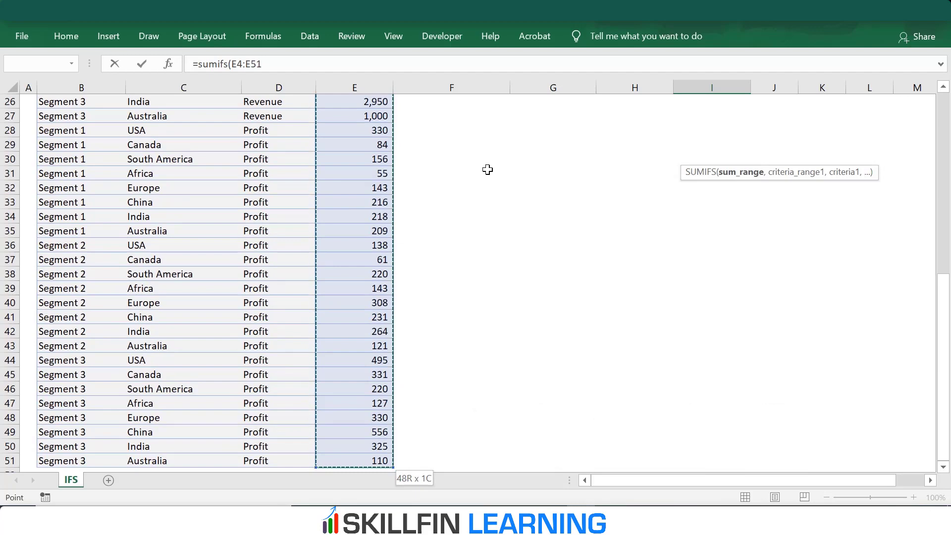
{"action": "type", "text": ","}
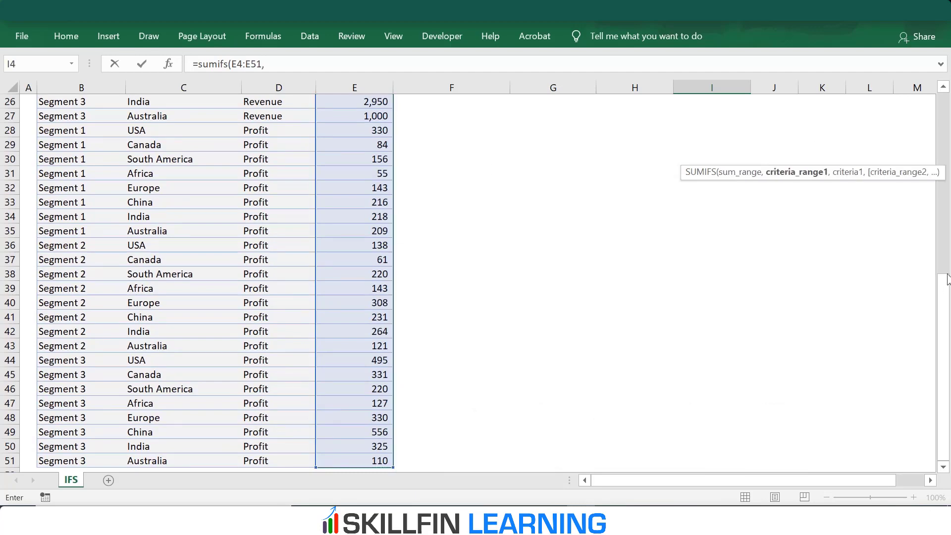
Add the Description range D4:D51 as the formula's first criteria range, with cell G4 as its criterion.
{"action": "left_click_drag", "start_coordinate": [944, 280], "coordinate": [942, 101]}
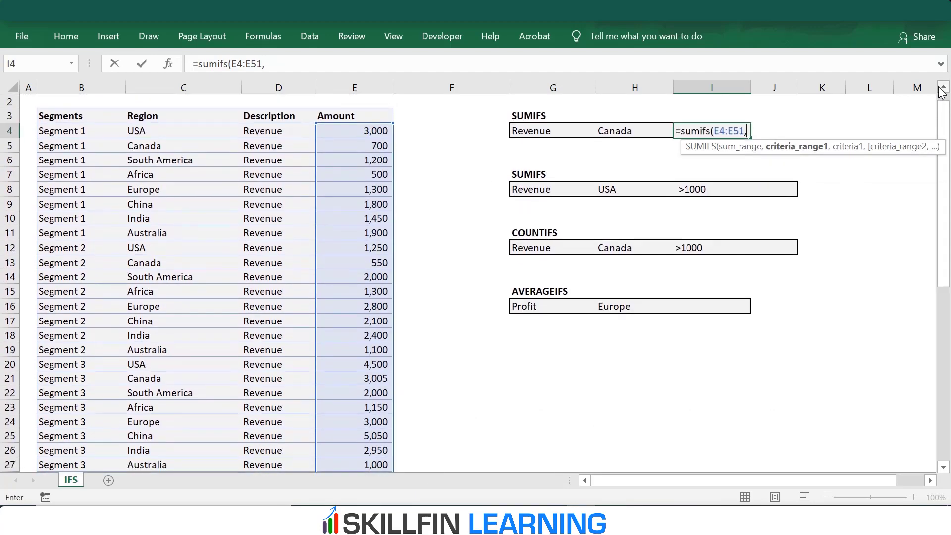
{"action": "left_click", "coordinate": [942, 88]}
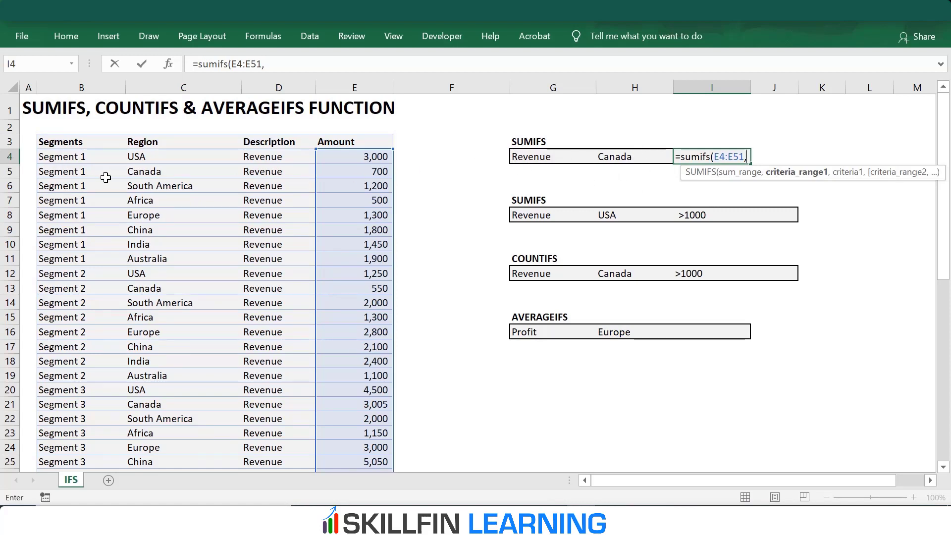
{"action": "left_click", "coordinate": [261, 158]}
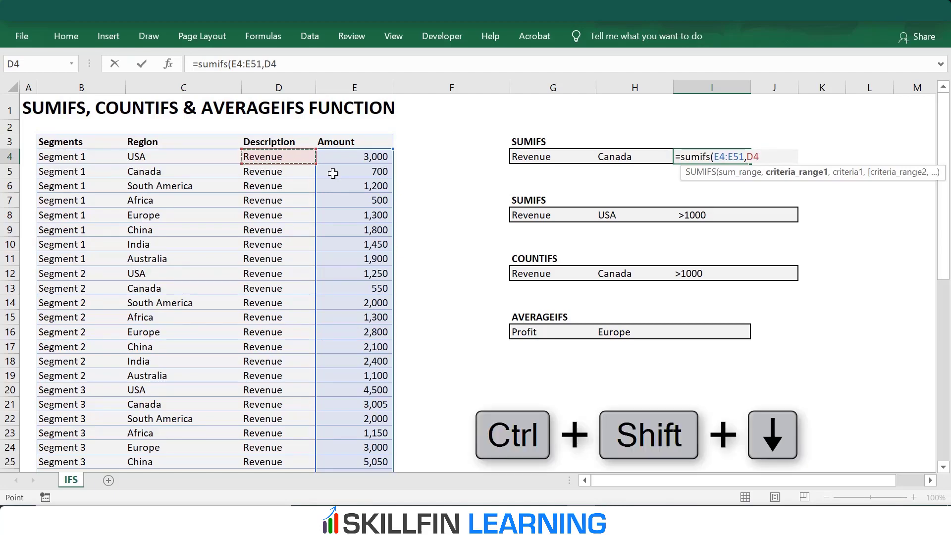
{"action": "key", "text": "ctrl+shift+Down"}
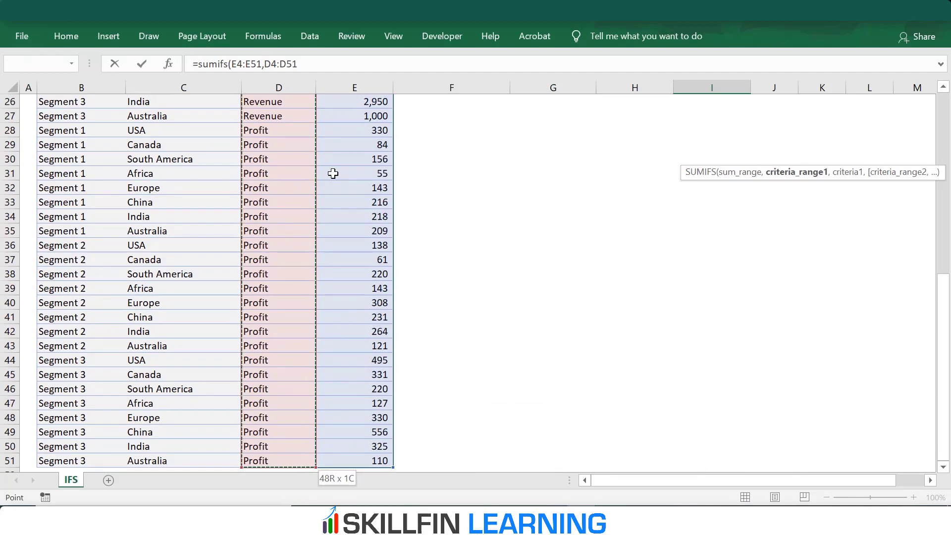
{"action": "type", "text": ","}
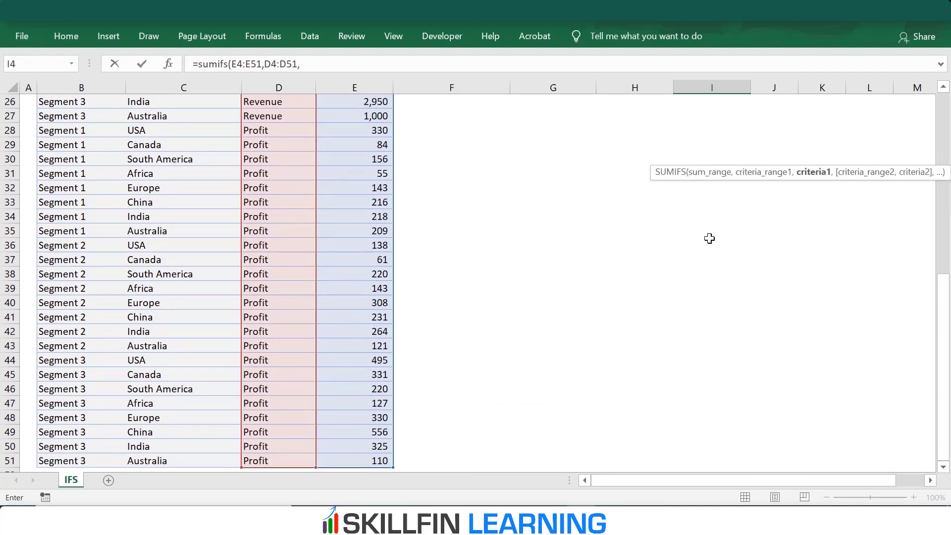
{"action": "left_click_drag", "start_coordinate": [936, 297], "coordinate": [946, 106]}
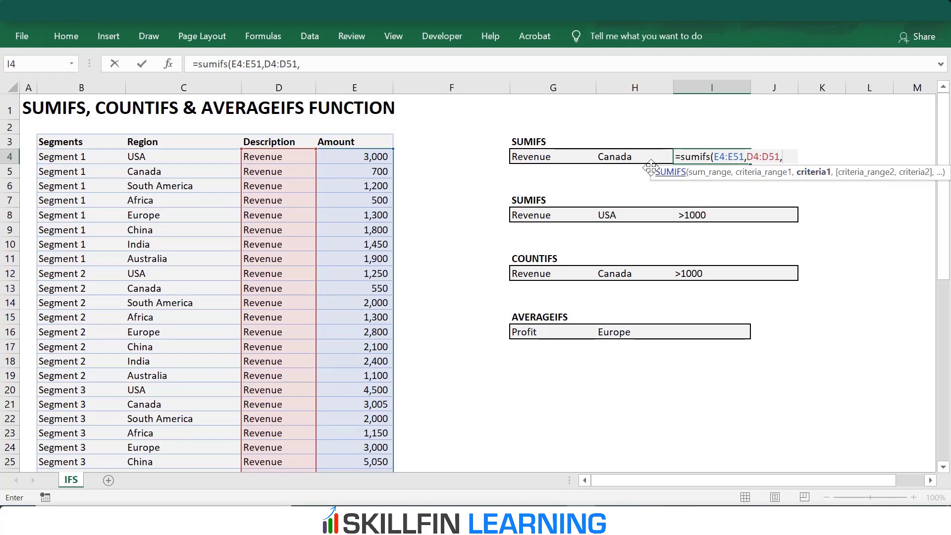
{"action": "left_click", "coordinate": [541, 158]}
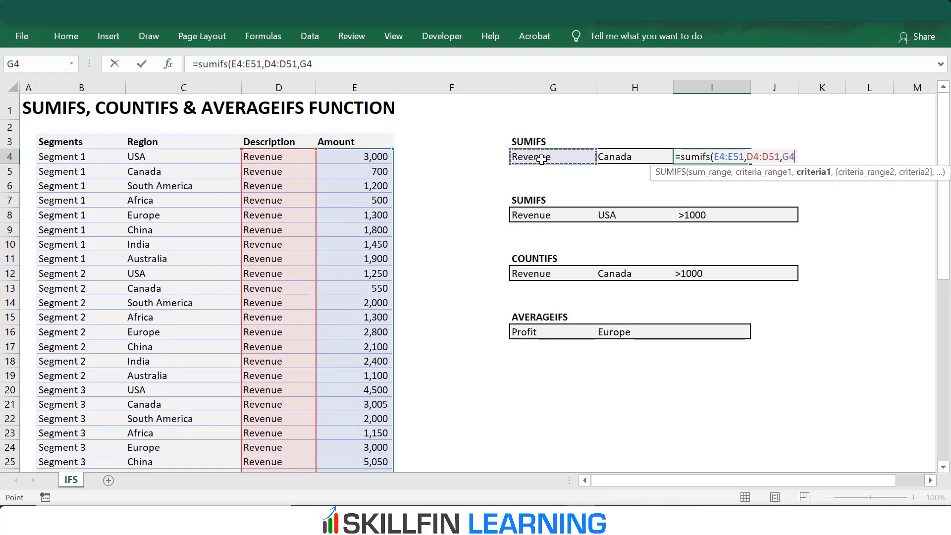
{"action": "type", "text": ","}
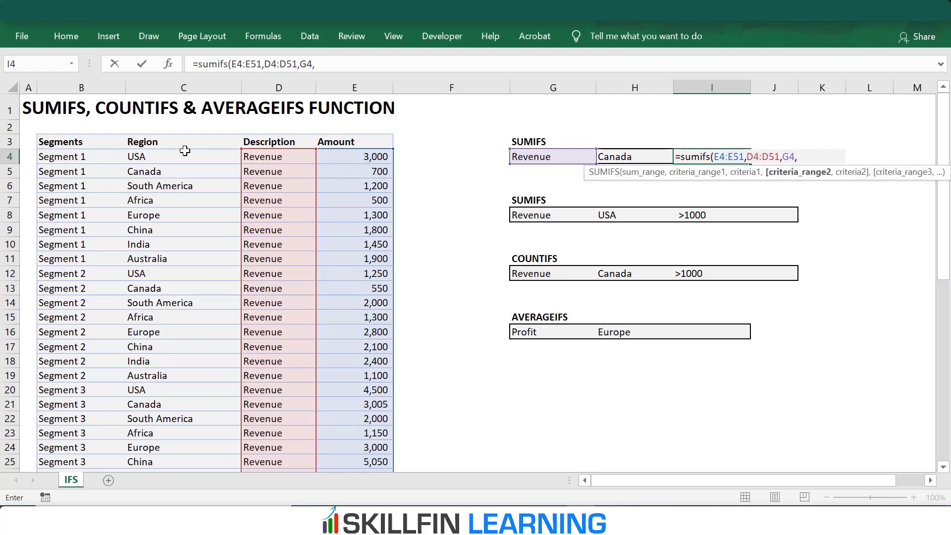
Add the Region range C4:C51 with criterion H4 as the second condition and complete the SUMIFS formula.
{"action": "left_click", "coordinate": [182, 160]}
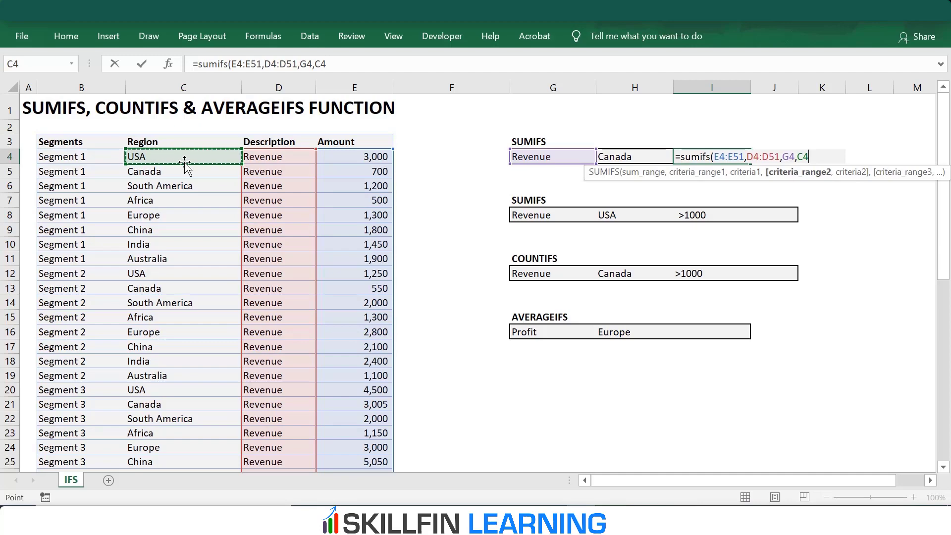
{"action": "key", "text": "ctrl+shift+Down"}
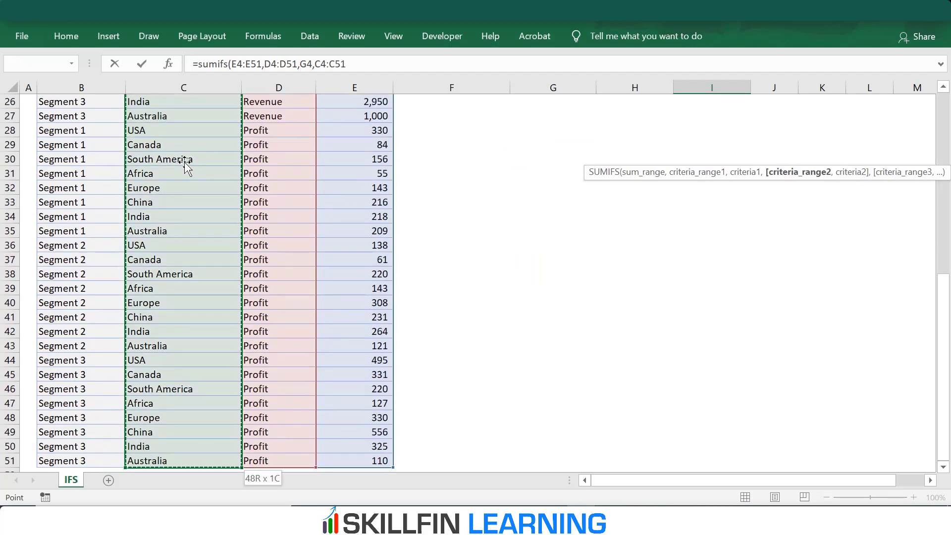
{"action": "type", "text": ","}
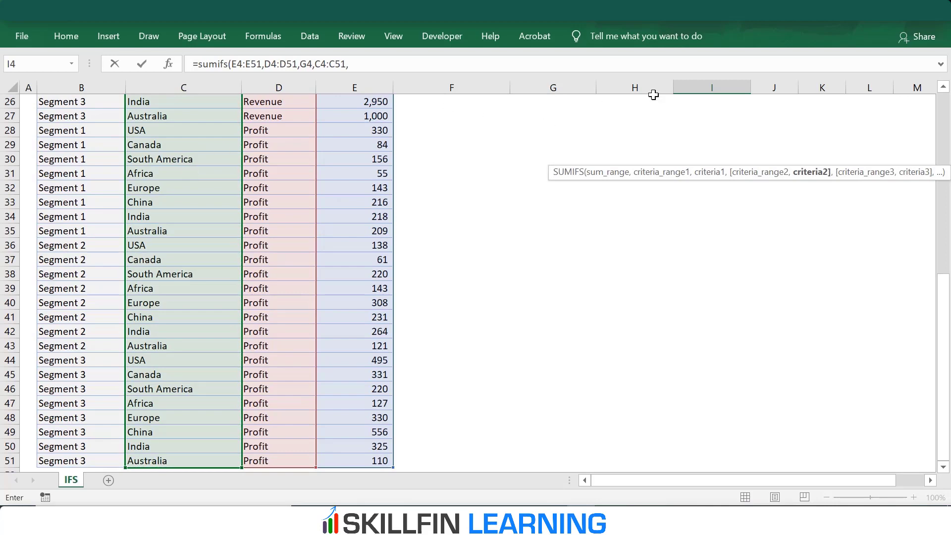
{"action": "left_click_drag", "start_coordinate": [945, 283], "coordinate": [947, 96]}
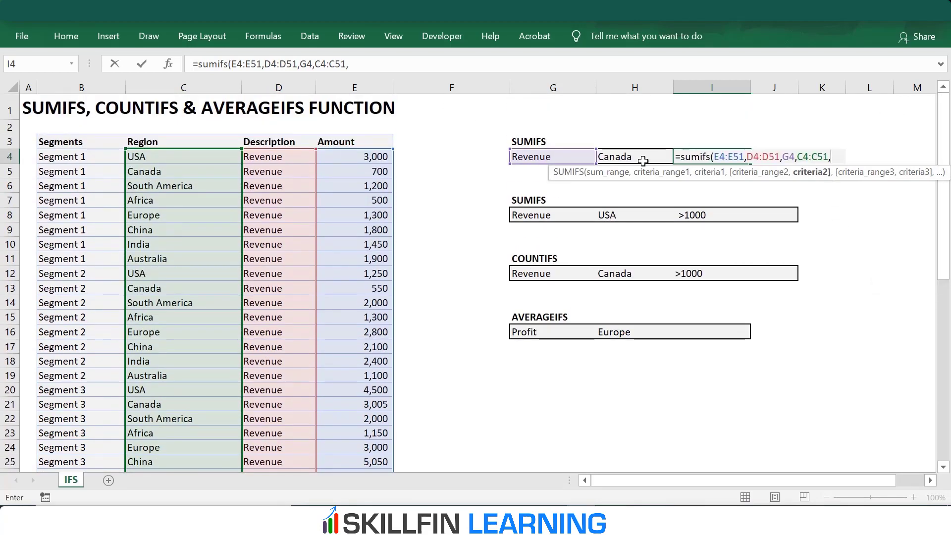
{"action": "left_click", "coordinate": [614, 157]}
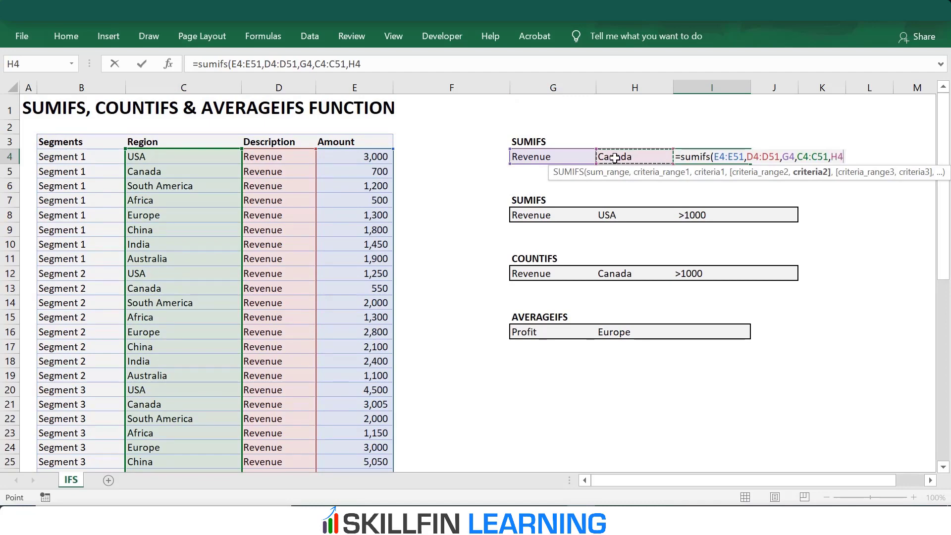
{"action": "type", "text": ")"}
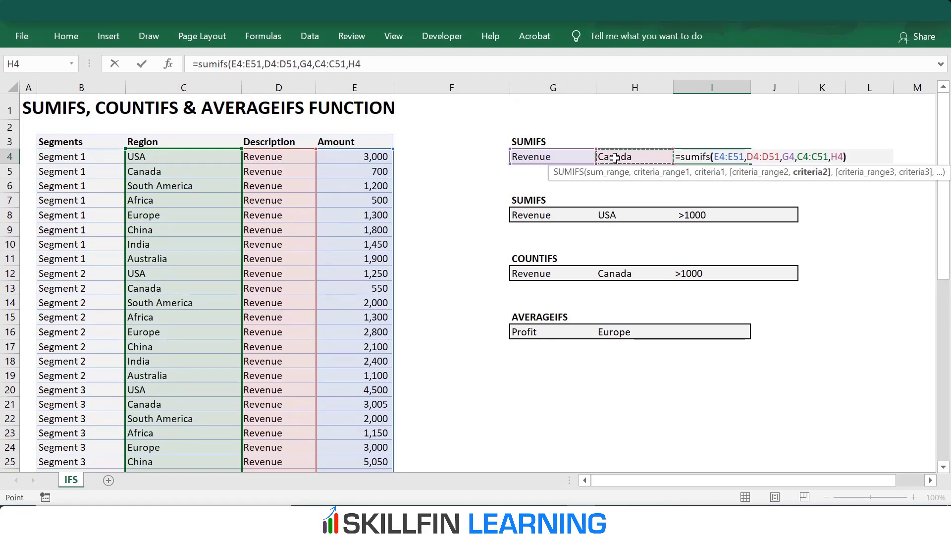
{"action": "key", "text": "Return"}
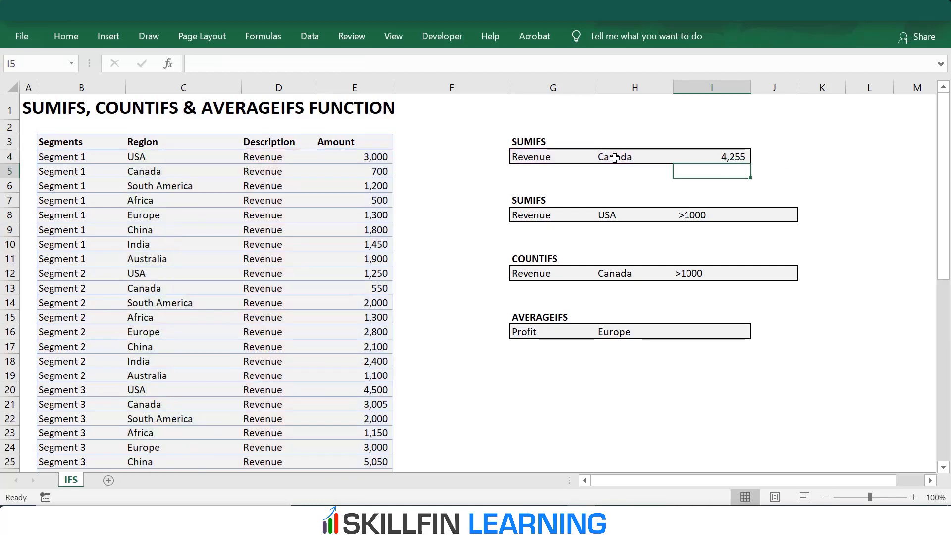
Check the SUMIFS result against the combined sum of the Canada revenue amounts in E5, E13 and E21.
{"action": "left_click", "coordinate": [710, 157]}
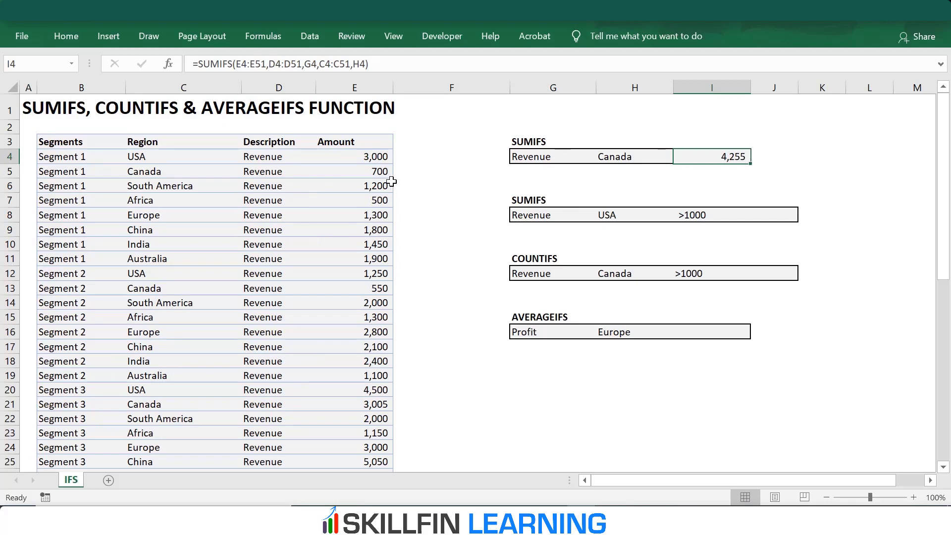
{"action": "left_click", "coordinate": [381, 169]}
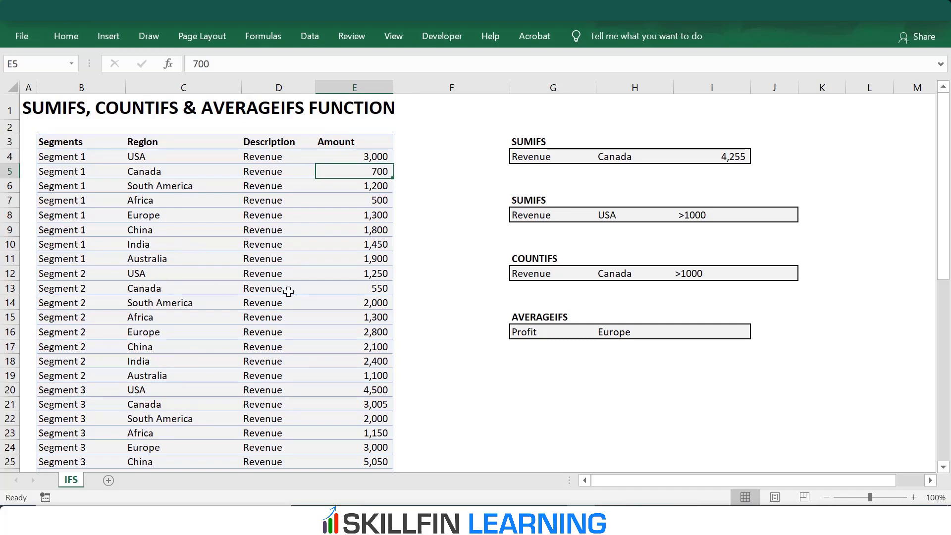
{"action": "left_click", "coordinate": [375, 288], "text": "ctrl"}
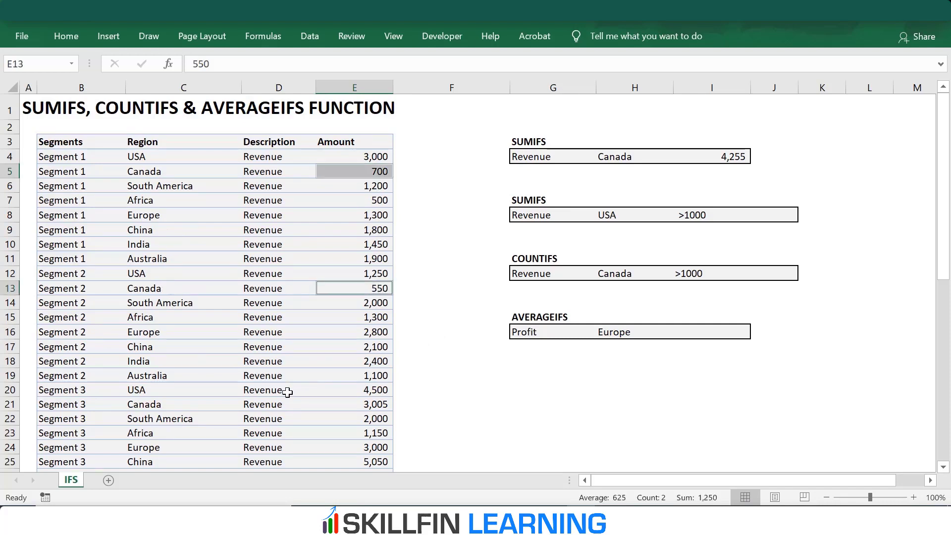
{"action": "left_click", "coordinate": [382, 405], "text": "ctrl"}
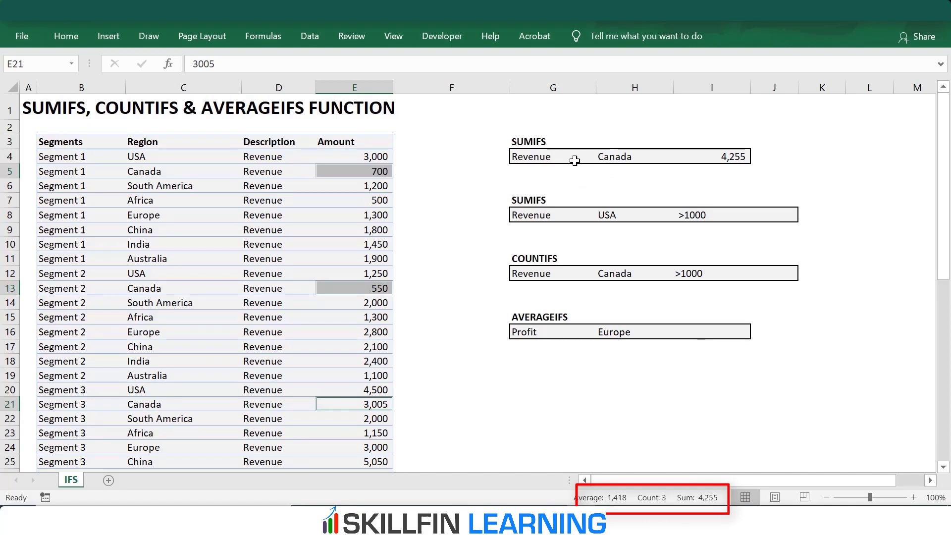
Set the description criterion in G4 to Profit to test the SUMIFS formula.
{"action": "left_click", "coordinate": [543, 157]}
{"action": "left_click", "coordinate": [602, 157]}
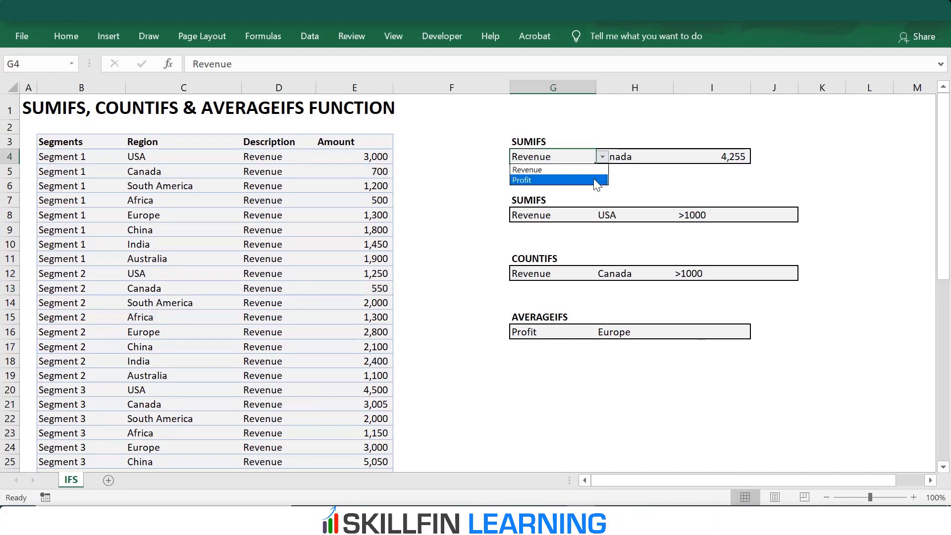
{"action": "left_click", "coordinate": [595, 181]}
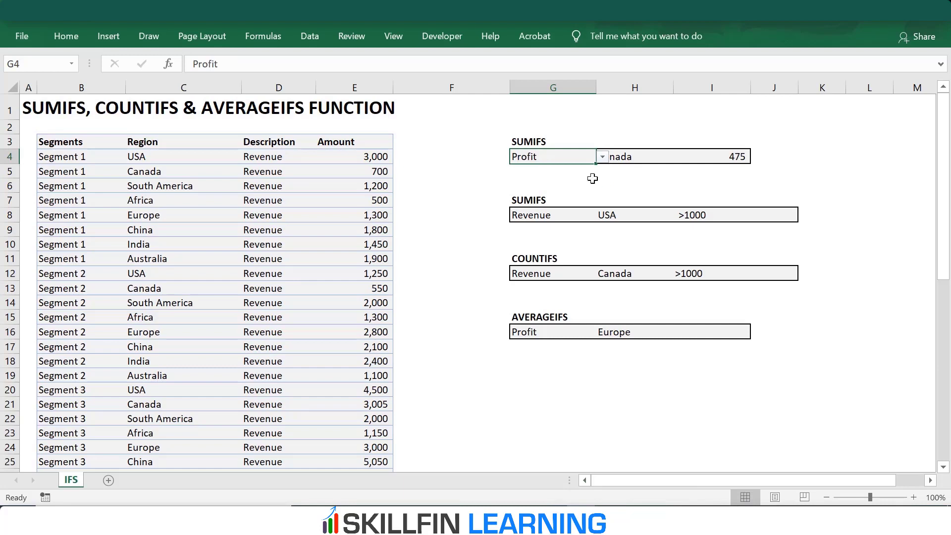
{"action": "left_click", "coordinate": [726, 175]}
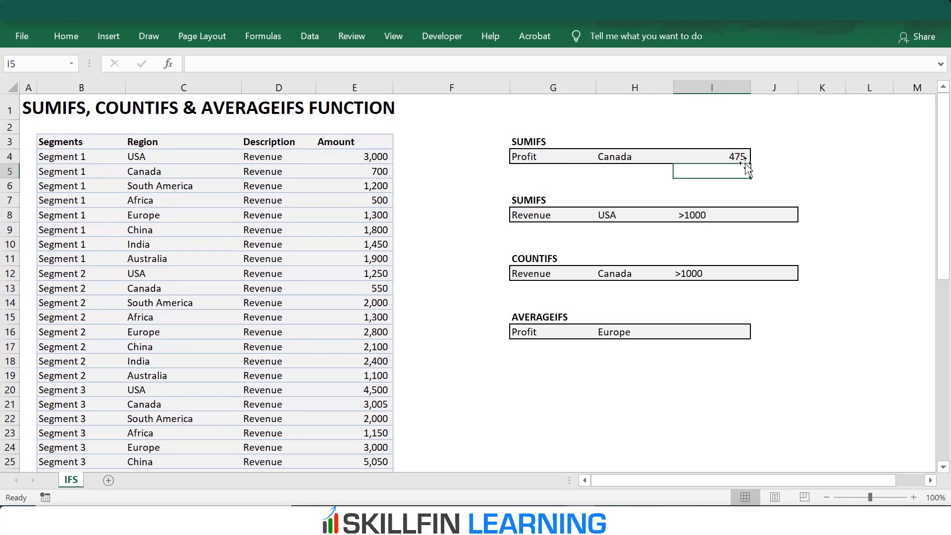
Set the first SUMIFS block's description criterion in G4 to Revenue and its region criterion in H4 to Europe.
{"action": "left_click", "coordinate": [642, 154]}
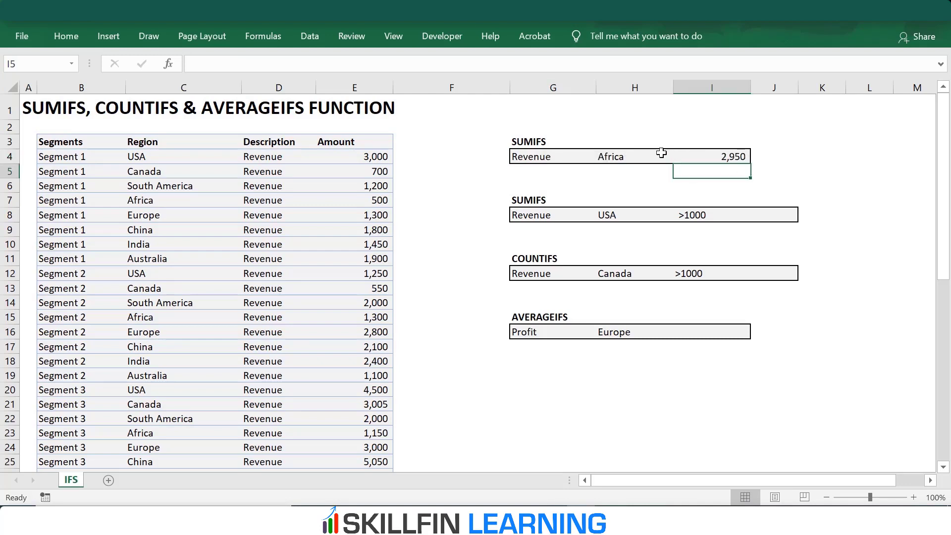
{"action": "left_click", "coordinate": [661, 155]}
{"action": "left_click", "coordinate": [680, 157]}
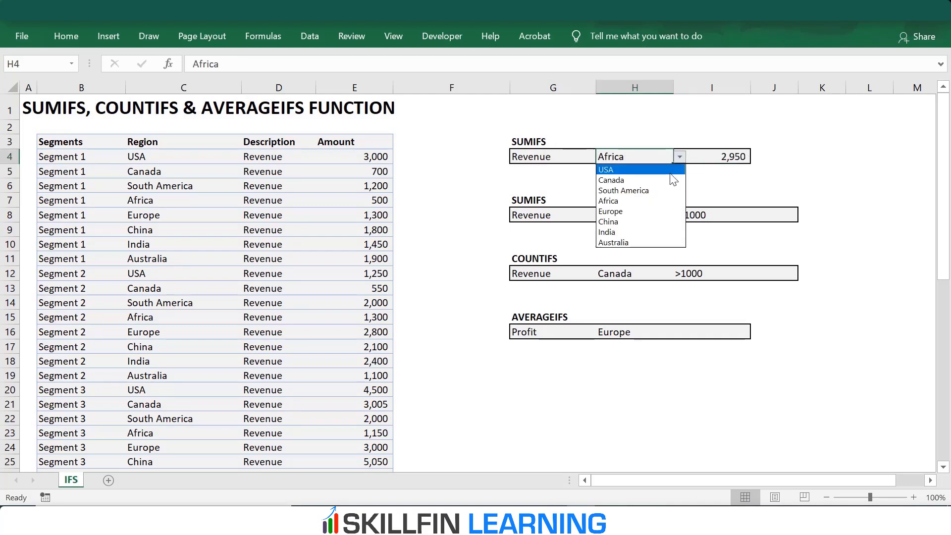
{"action": "key", "text": "Escape"}
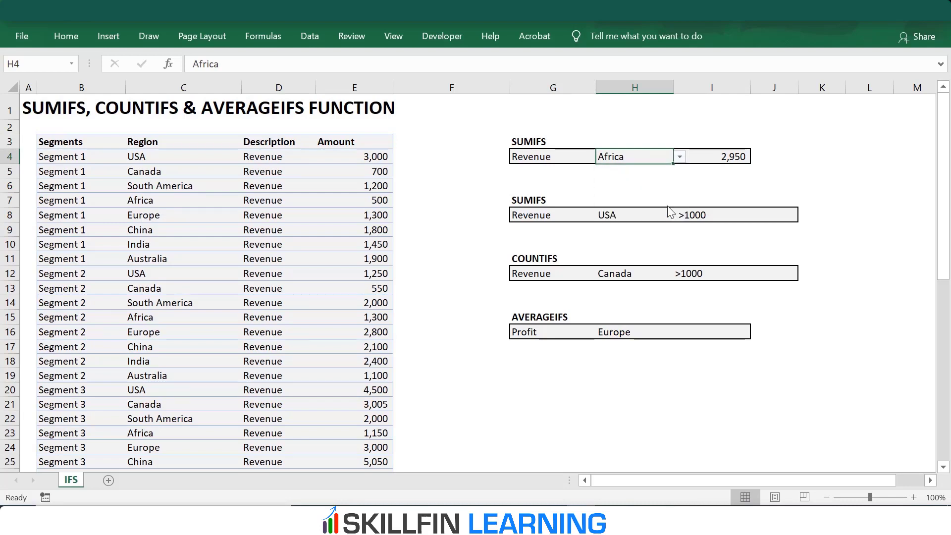
{"action": "left_click", "coordinate": [587, 158]}
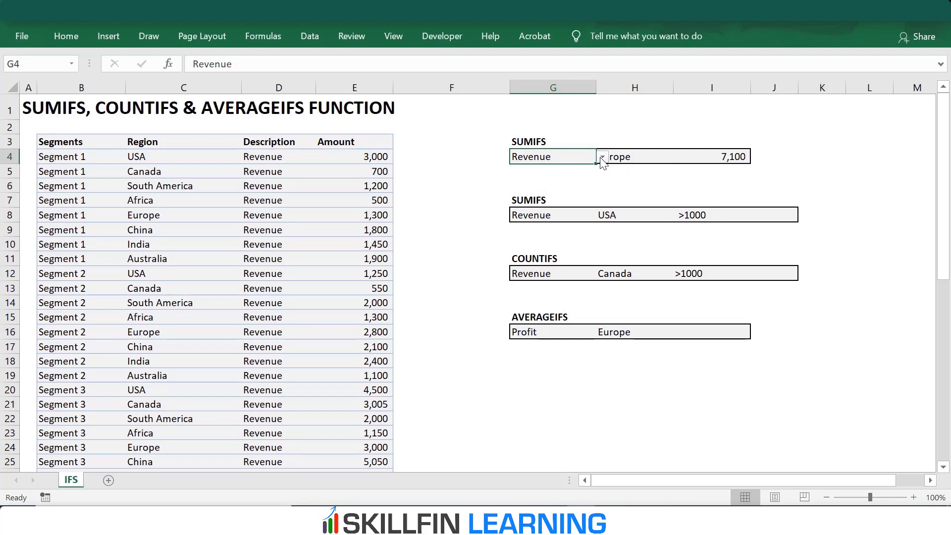
Set the first SUMIFS block's description criterion in G4 to Profit, keeping Europe as the region.
{"action": "left_click", "coordinate": [602, 158]}
{"action": "left_click", "coordinate": [589, 175]}
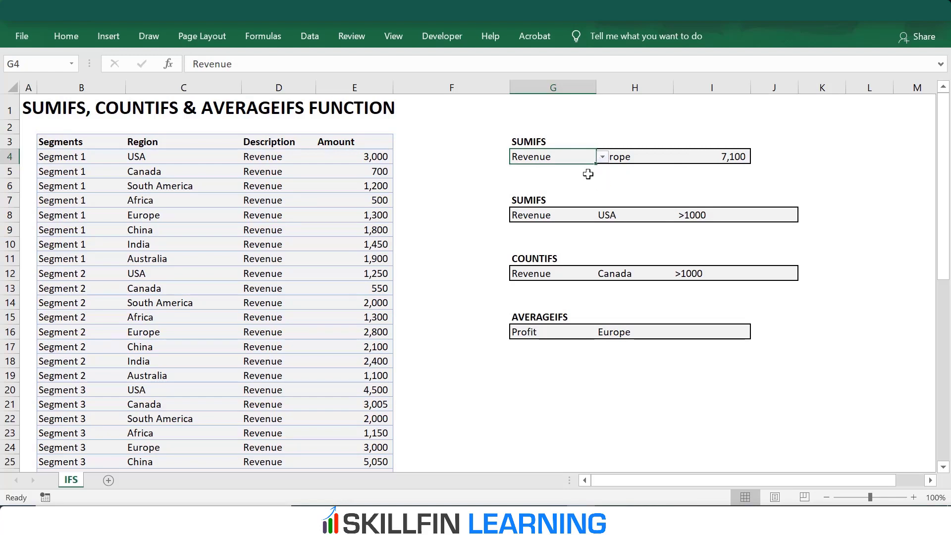
{"action": "left_click", "coordinate": [663, 175]}
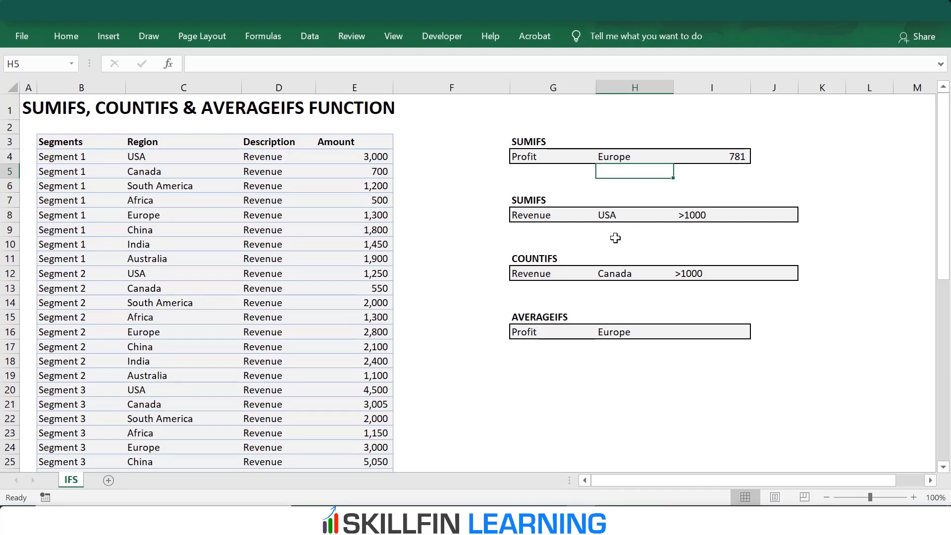
Review the criteria in G8, H8 and I8, and start a SUMIFS formula in J8 with the Amount range E4:E51 as sum range.
{"action": "left_click", "coordinate": [542, 218]}
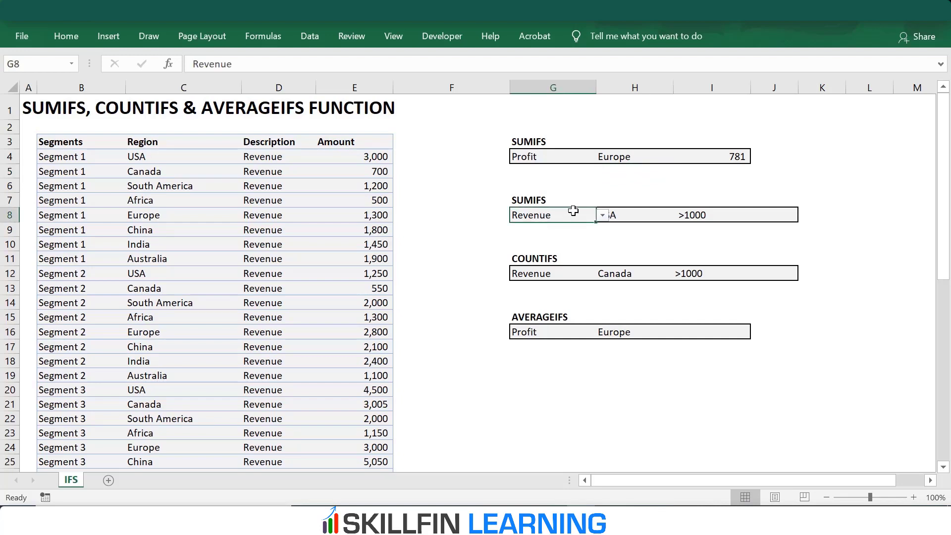
{"action": "left_click", "coordinate": [631, 213]}
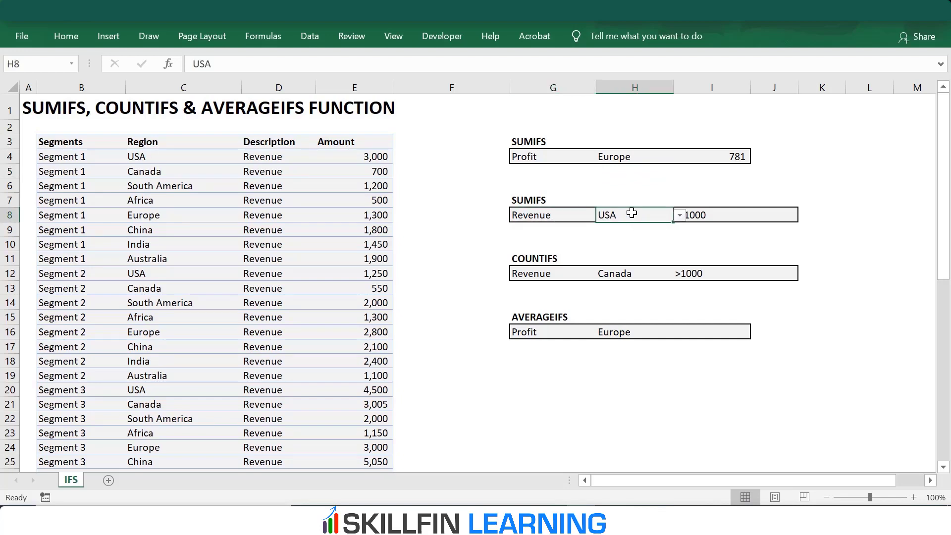
{"action": "left_click", "coordinate": [694, 214]}
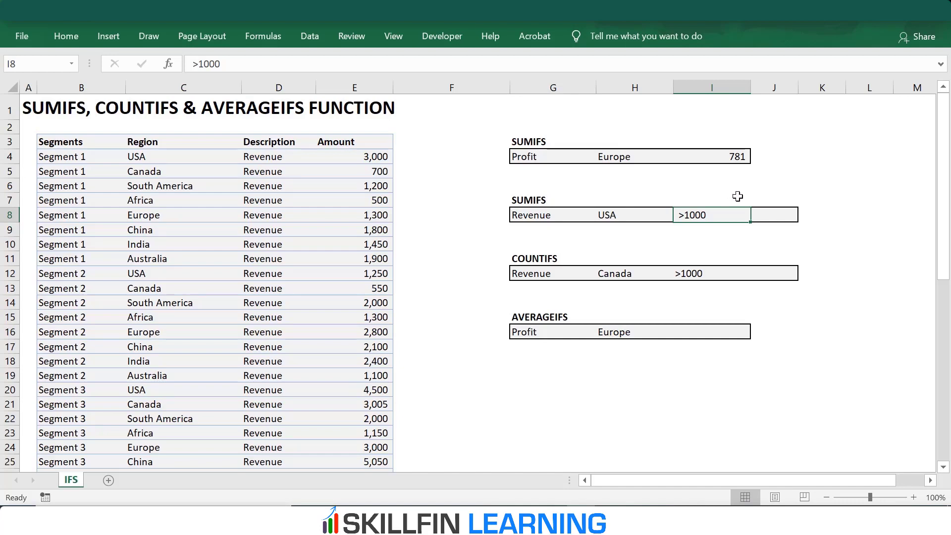
{"action": "left_click", "coordinate": [775, 212]}
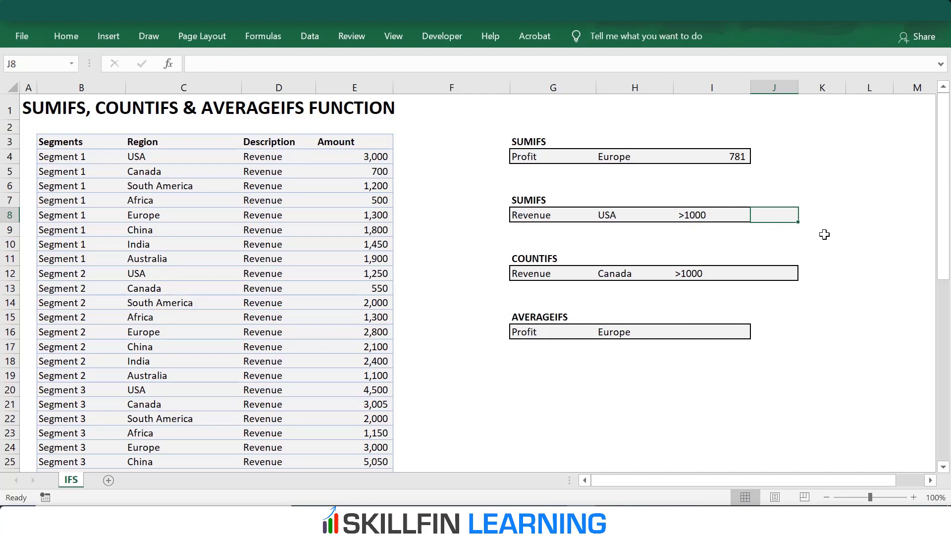
{"action": "type", "text": "="}
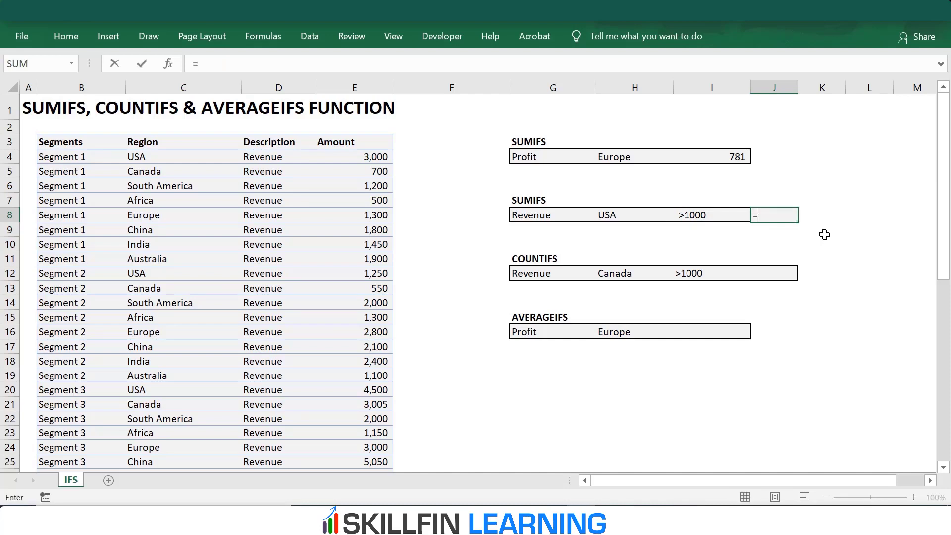
{"action": "type", "text": "sumifs("}
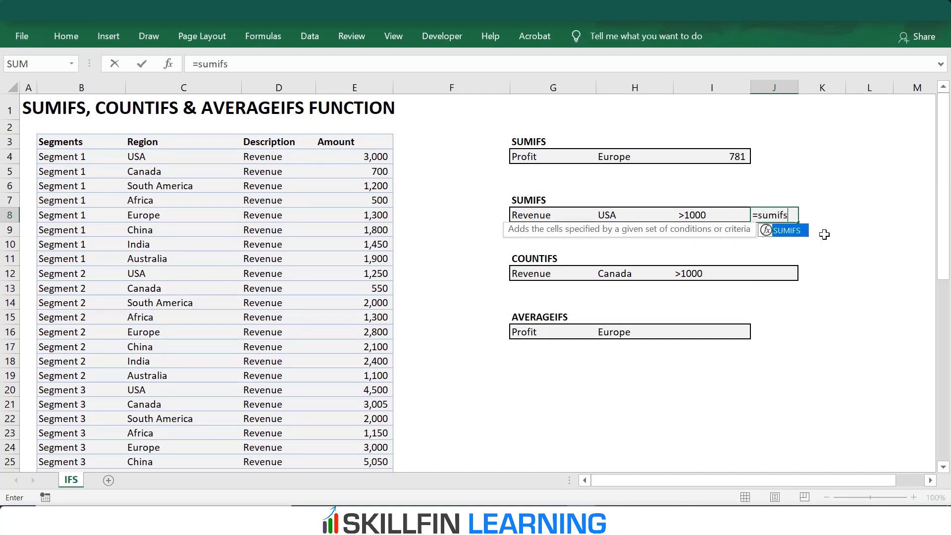
{"action": "left_click", "coordinate": [369, 159]}
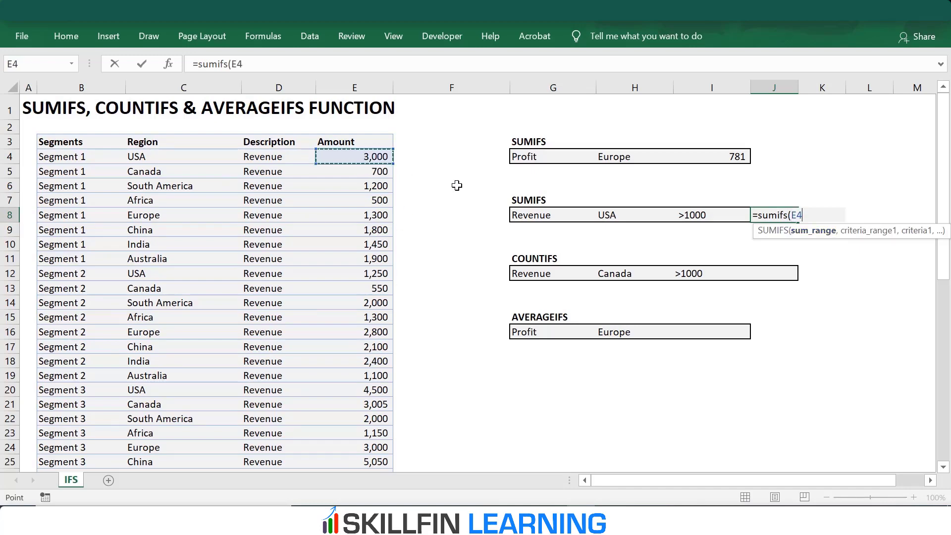
{"action": "key", "text": "ctrl+shift+Down"}
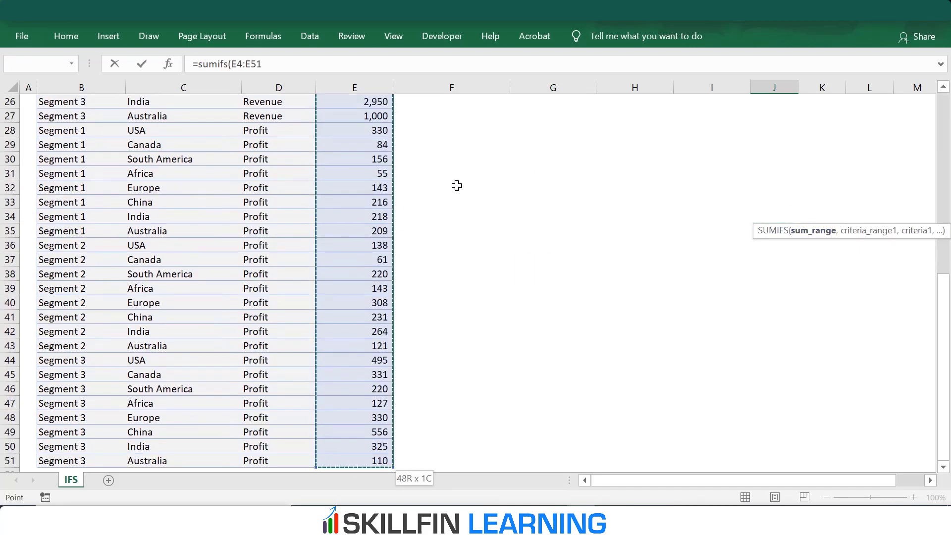
{"action": "type", "text": ","}
Add the Description range D4:D51 with criterion G8 as the first condition of the J8 formula.
{"action": "left_click_drag", "start_coordinate": [944, 293], "coordinate": [944, 94]}
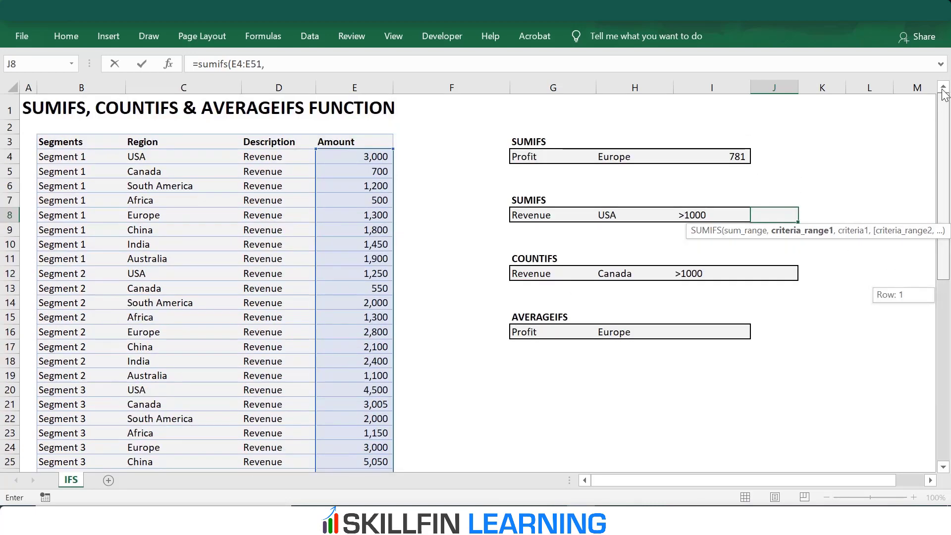
{"action": "left_click", "coordinate": [259, 159]}
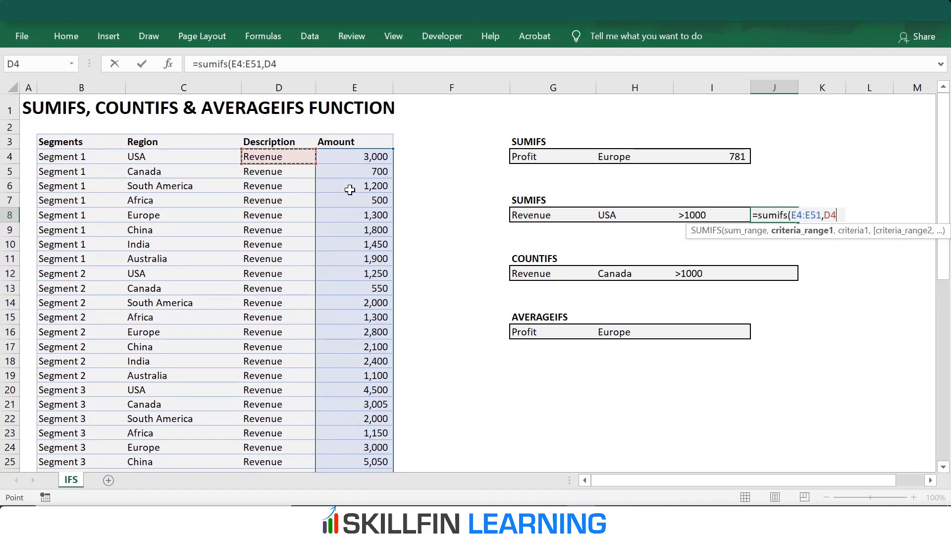
{"action": "key", "text": "ctrl+shift+Down"}
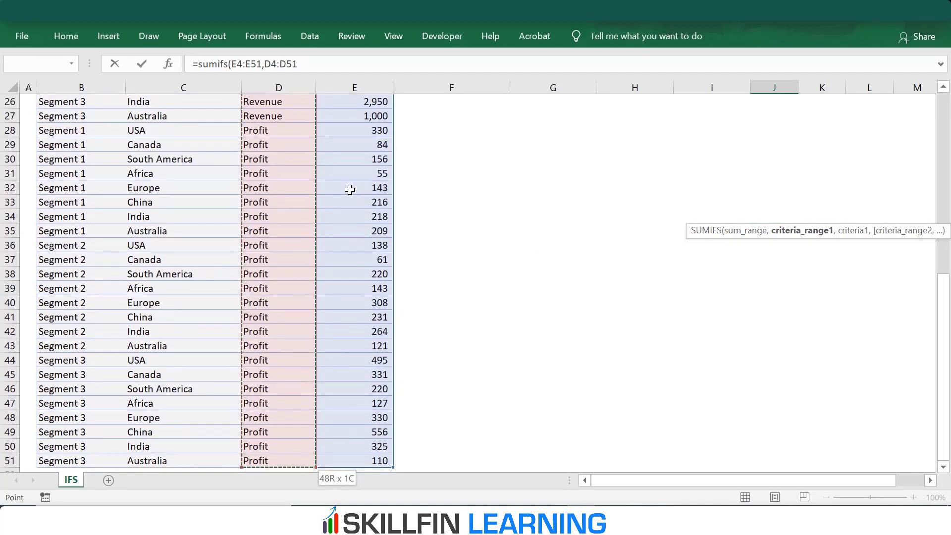
{"action": "type", "text": ","}
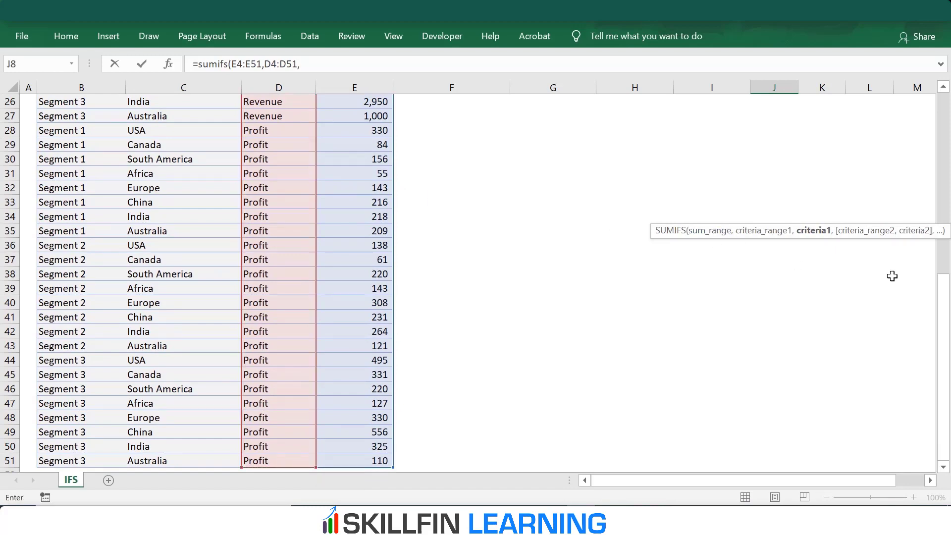
{"action": "left_click_drag", "start_coordinate": [944, 280], "coordinate": [944, 91]}
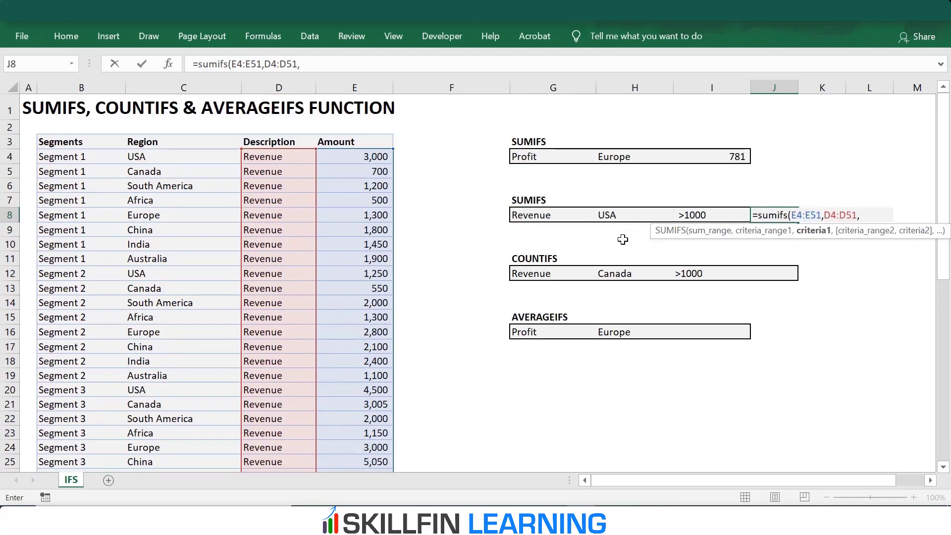
{"action": "left_click", "coordinate": [535, 219]}
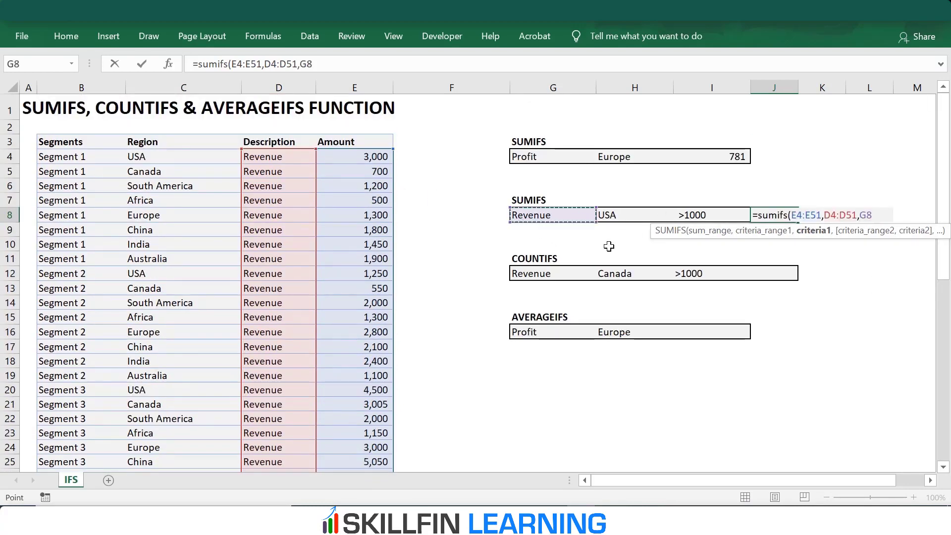
{"action": "type", "text": ","}
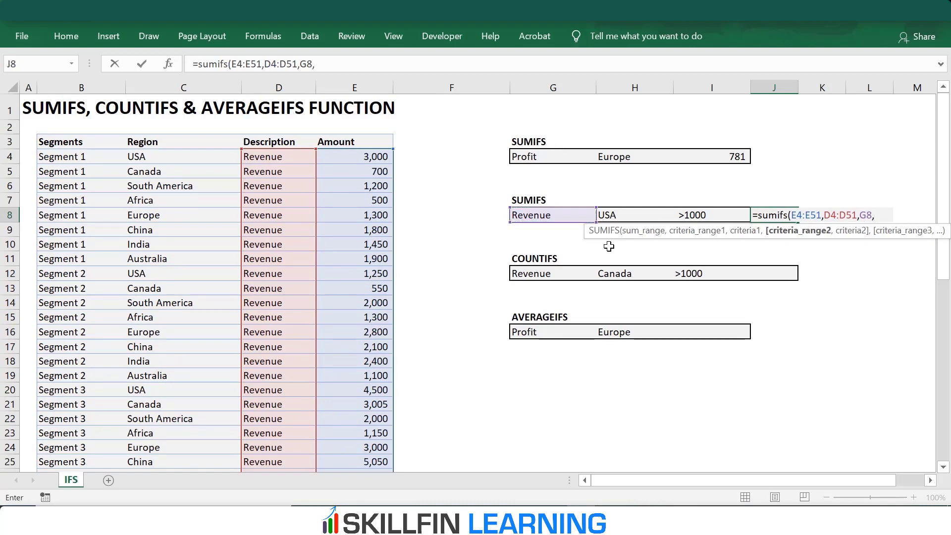
Add the Region range C4:C51 with criterion H8 as the second condition of the J8 formula.
{"action": "left_click", "coordinate": [195, 158]}
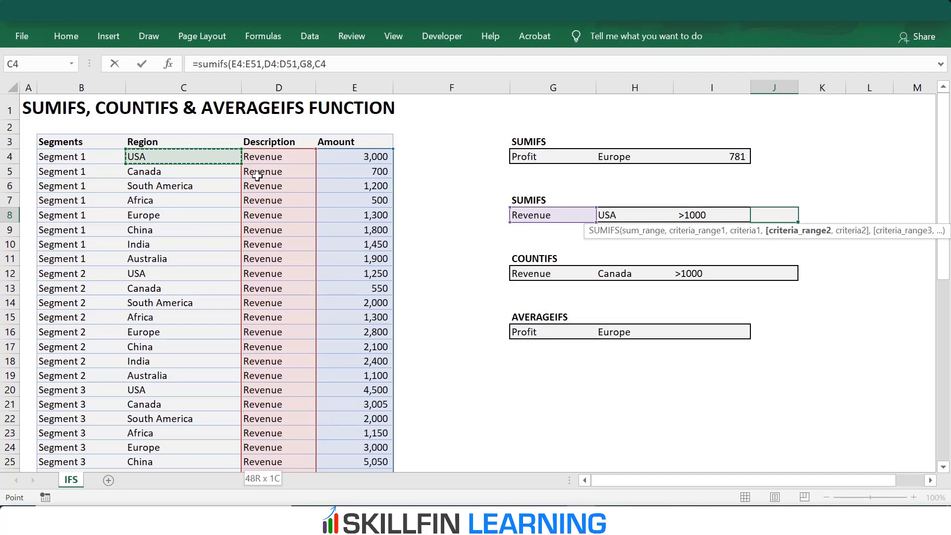
{"action": "key", "text": "ctrl+shift+Down"}
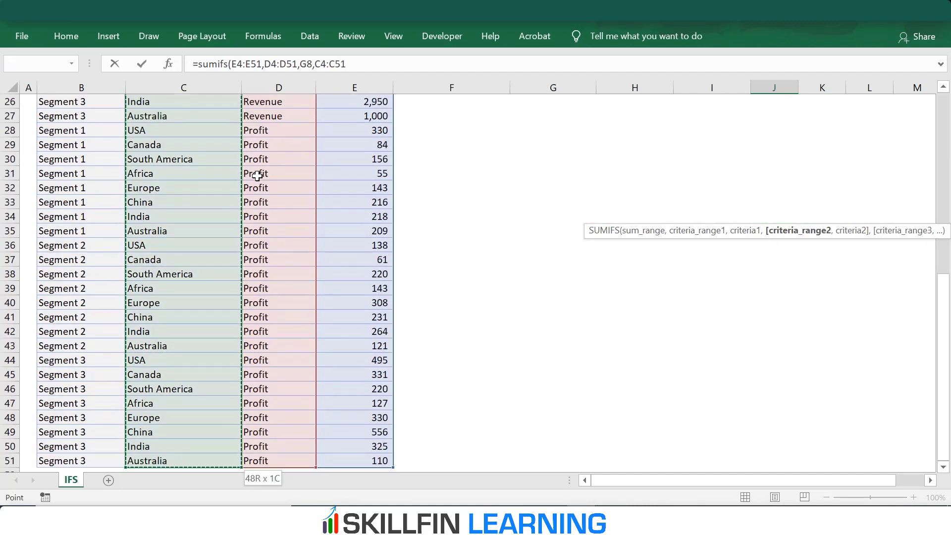
{"action": "type", "text": ","}
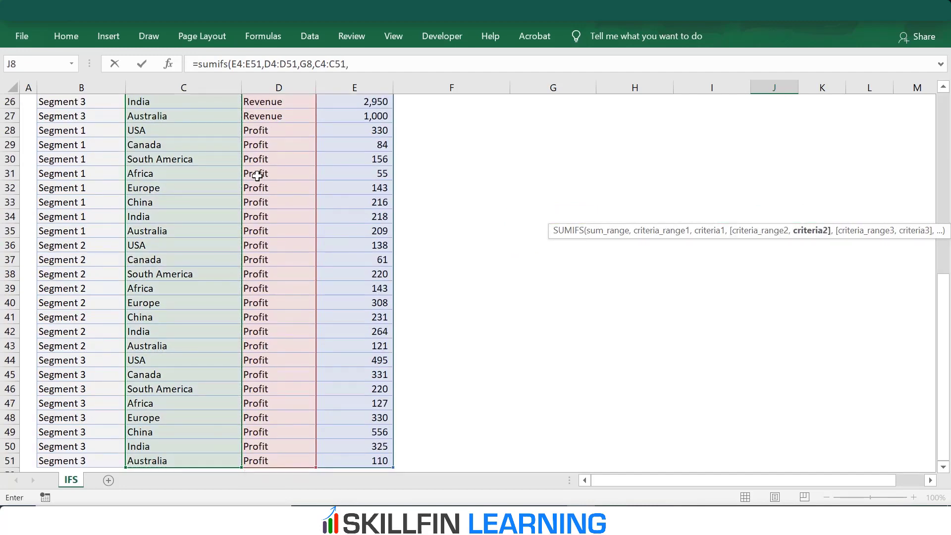
{"action": "left_click_drag", "start_coordinate": [943, 288], "coordinate": [943, 108]}
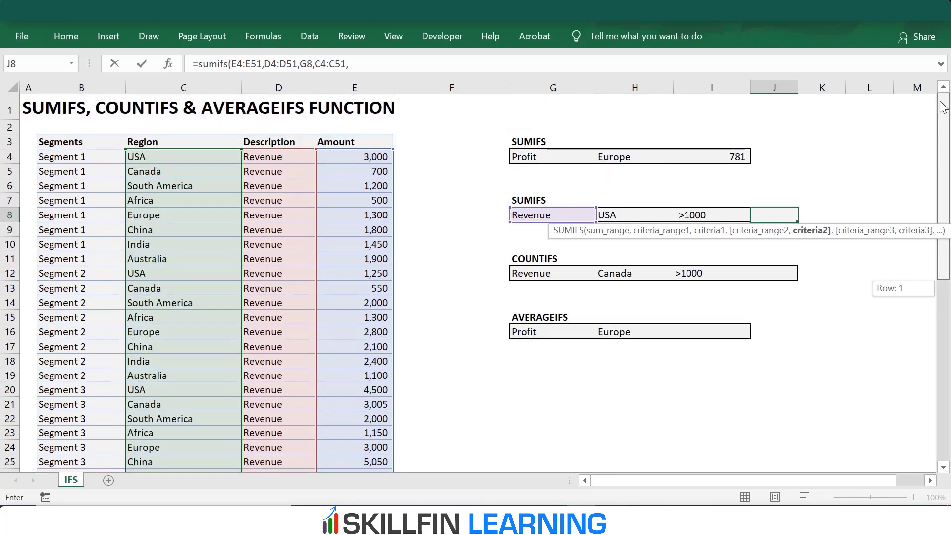
{"action": "left_click", "coordinate": [609, 218]}
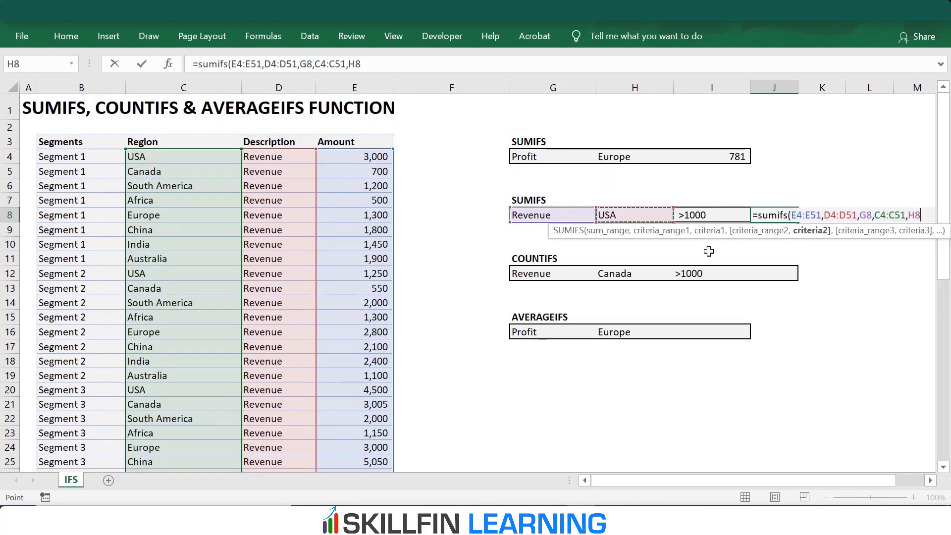
{"action": "type", "text": ","}
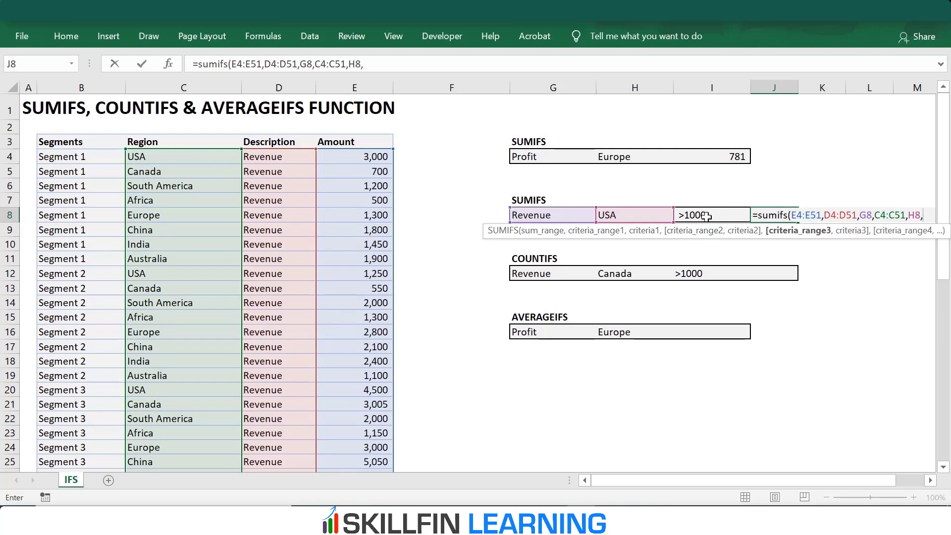
Add the Amount range E4:E51 with criterion I8 as the third condition and complete the SUMIFS formula in J8.
{"action": "left_click", "coordinate": [349, 155]}
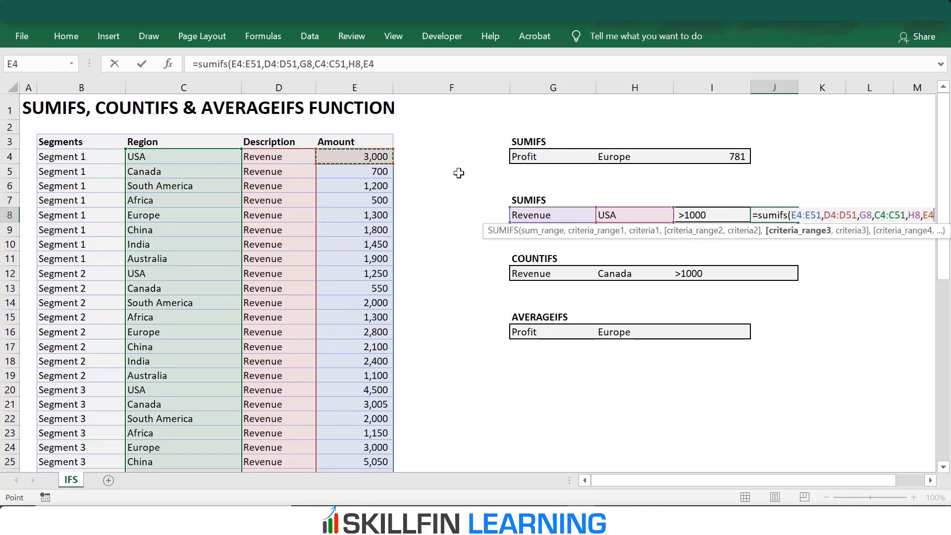
{"action": "key", "text": "ctrl+shift+Down"}
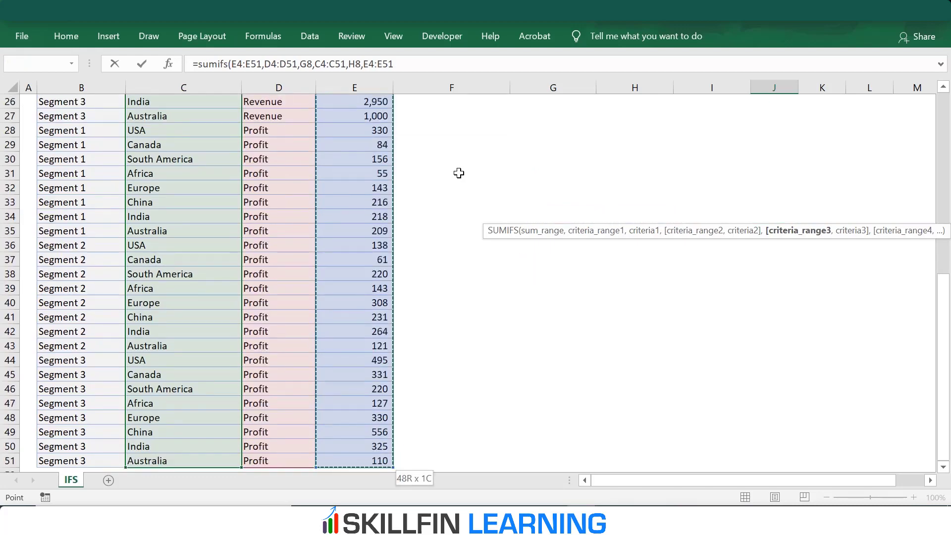
{"action": "type", "text": ","}
{"action": "left_click_drag", "start_coordinate": [944, 279], "coordinate": [879, 142]}
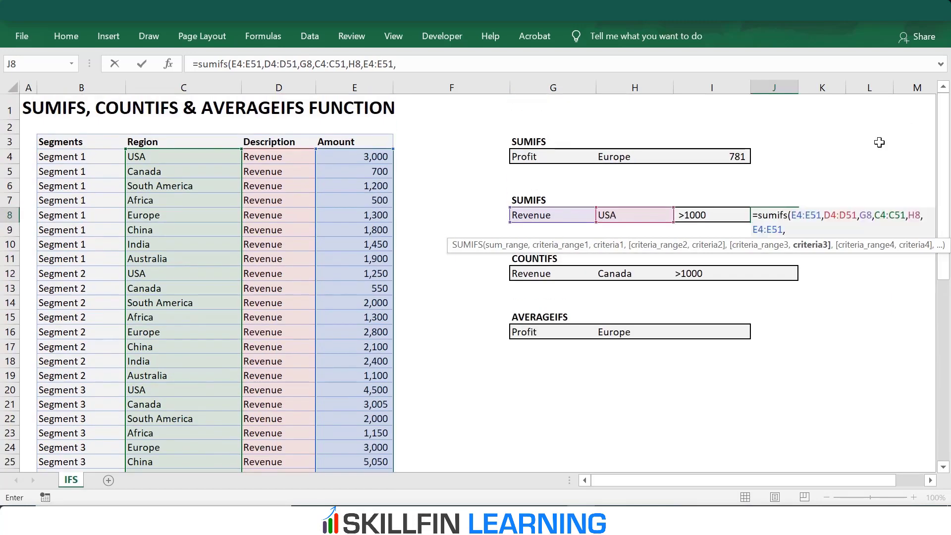
{"action": "left_click", "coordinate": [713, 215]}
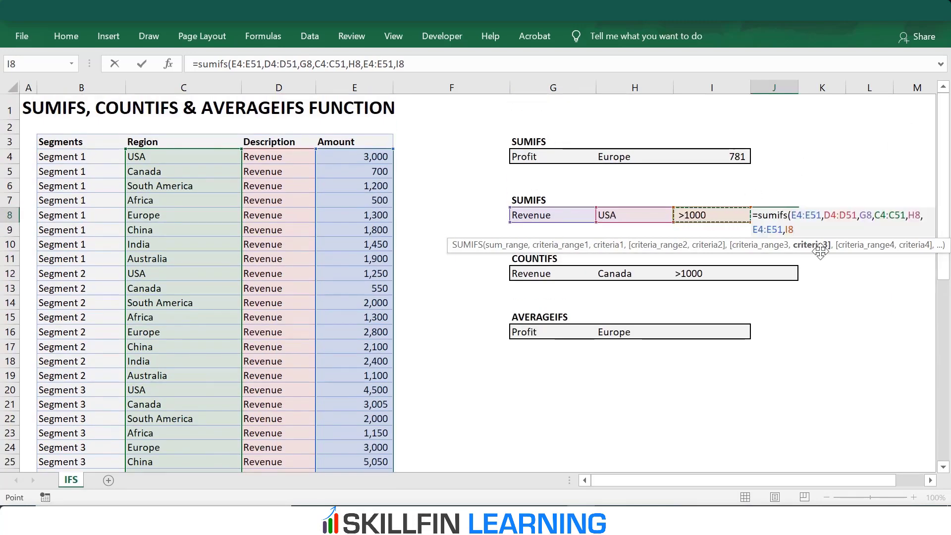
{"action": "type", "text": ")"}
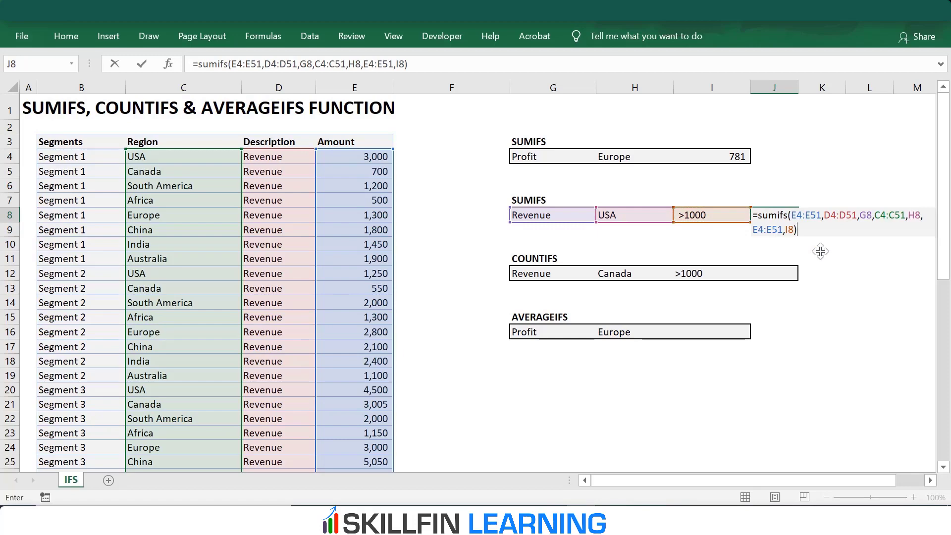
{"action": "key", "text": "Return"}
{"action": "key", "text": "Up"}
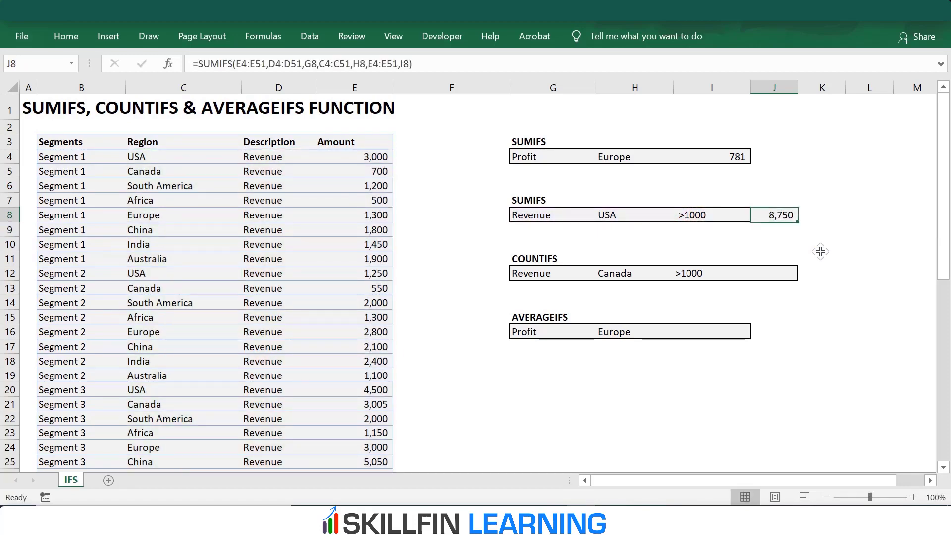
Check the J8 result against the combined sum of the USA revenue amounts in E4, E12 and E20.
{"action": "left_click", "coordinate": [379, 158]}
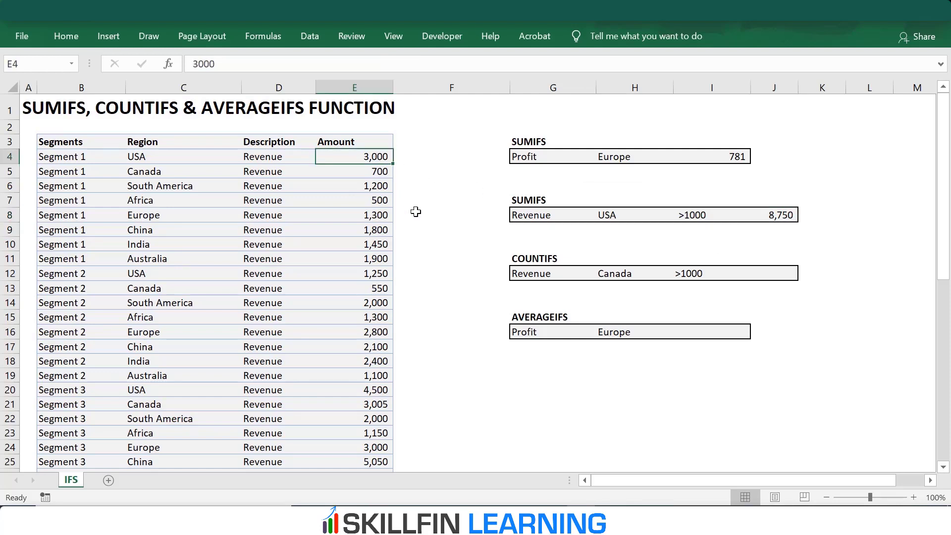
{"action": "left_click", "coordinate": [382, 272], "text": "ctrl"}
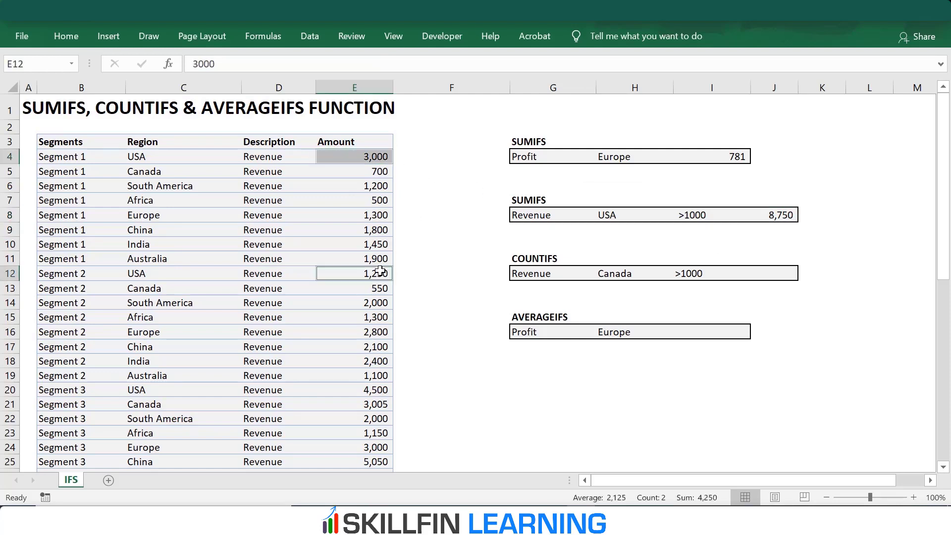
{"action": "left_click", "coordinate": [385, 393], "text": "ctrl"}
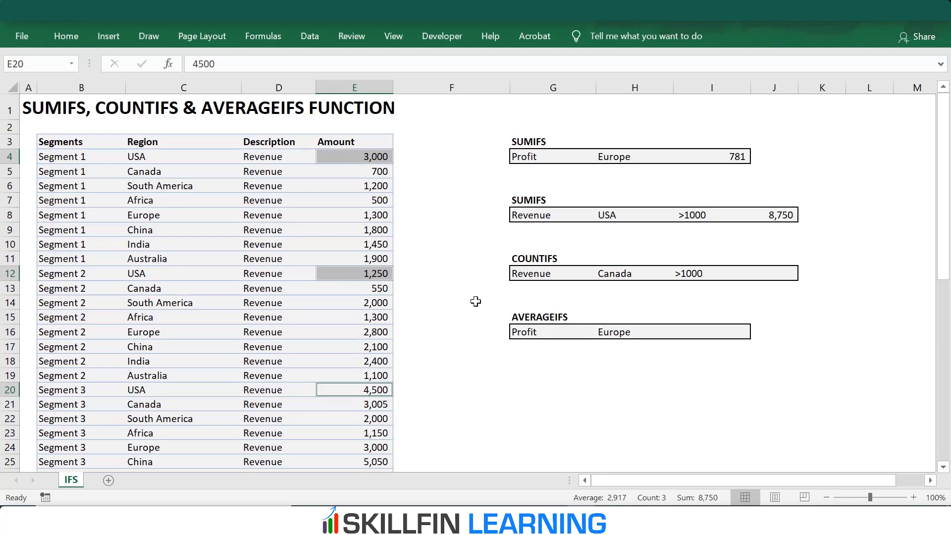
{"action": "left_click", "coordinate": [530, 247]}
{"action": "left_click", "coordinate": [377, 157]}
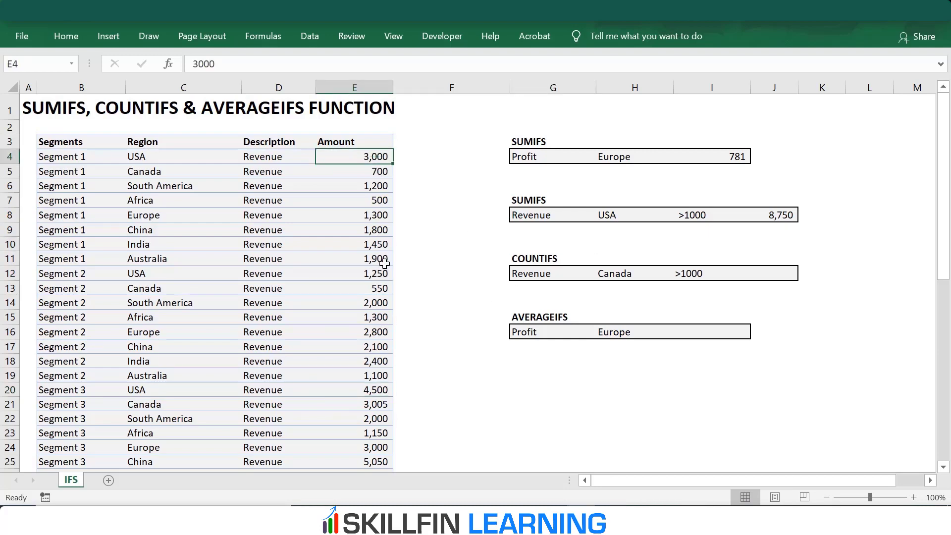
{"action": "left_click", "coordinate": [382, 273], "text": "ctrl"}
{"action": "left_click", "coordinate": [383, 390], "text": "ctrl"}
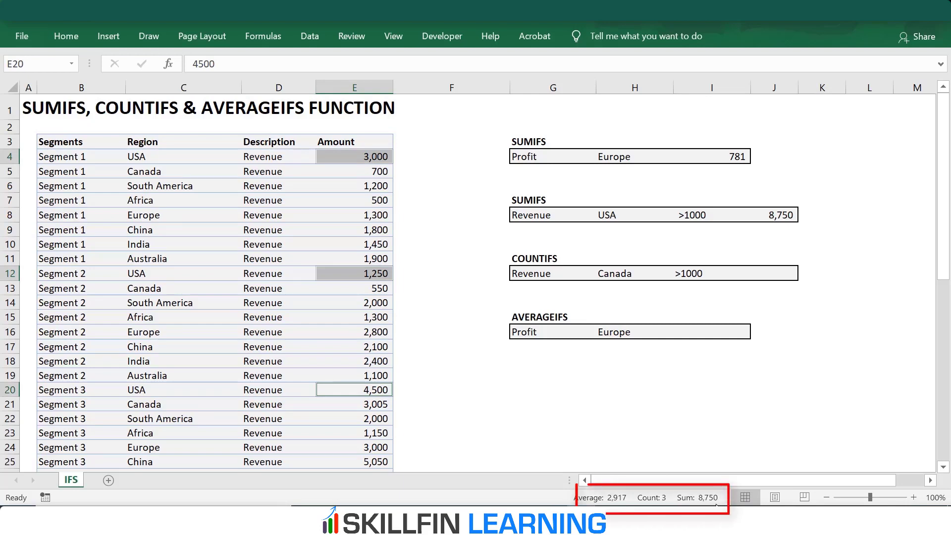
Set the region in H8 to Canada and check the J8 result against the Segment 3 Canada revenue in E21.
{"action": "left_click", "coordinate": [608, 216]}
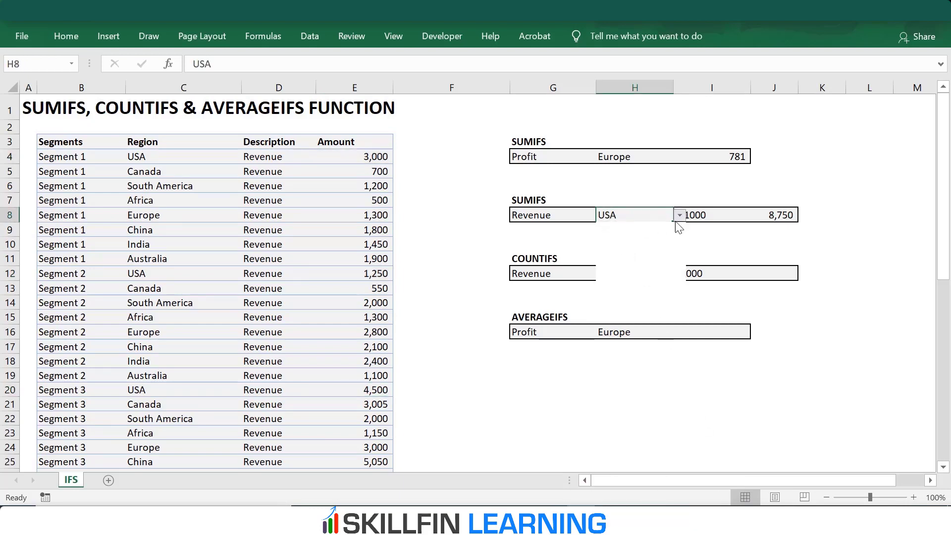
{"action": "left_click", "coordinate": [679, 215]}
{"action": "left_click", "coordinate": [659, 239]}
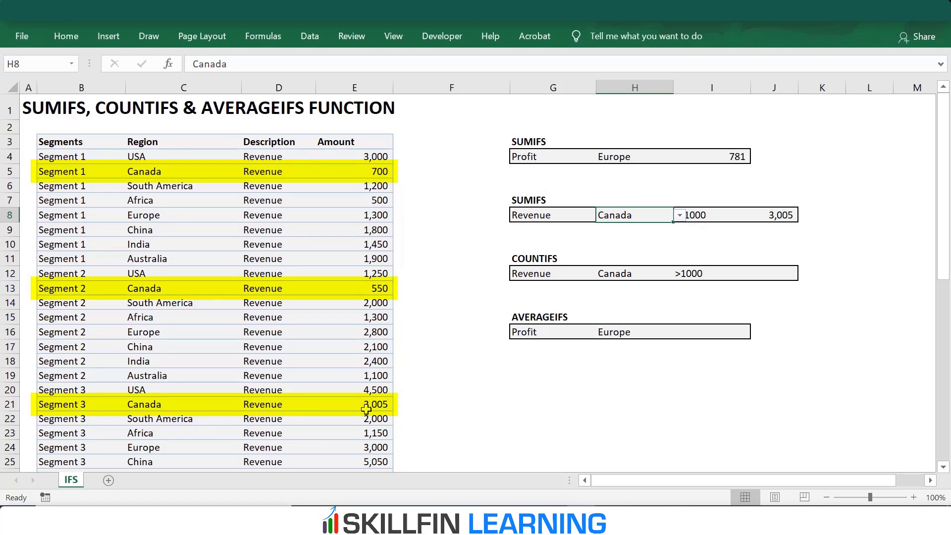
{"action": "left_click", "coordinate": [366, 409]}
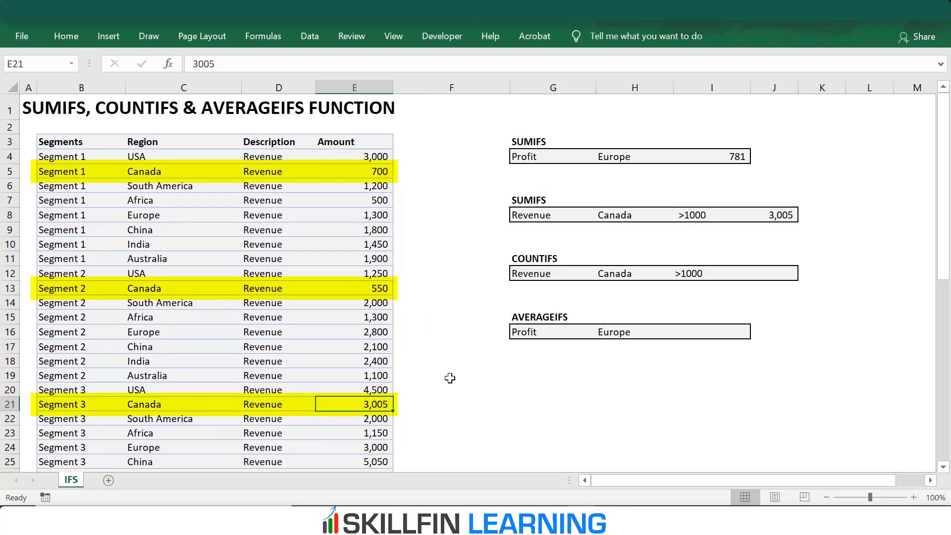
{"action": "left_click", "coordinate": [780, 218]}
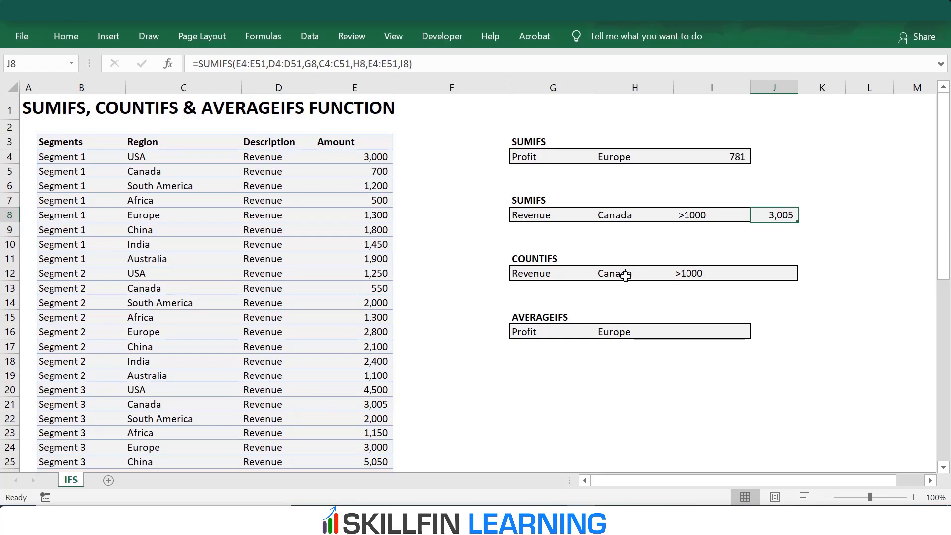
Start a COUNTIFS formula in J12 with the Description range D4:D51 and criterion G12 as the first condition.
{"action": "left_click", "coordinate": [756, 279]}
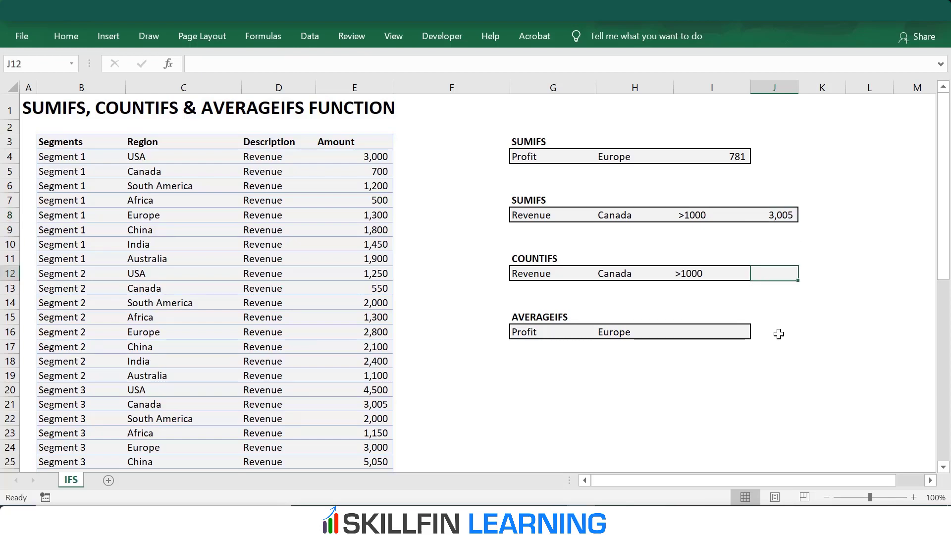
{"action": "type", "text": "="}
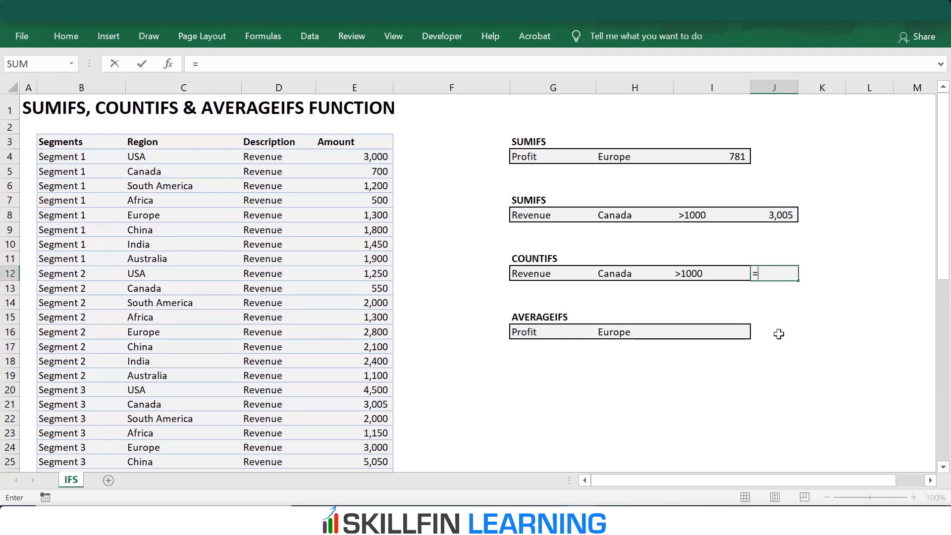
{"action": "type", "text": "countifs"}
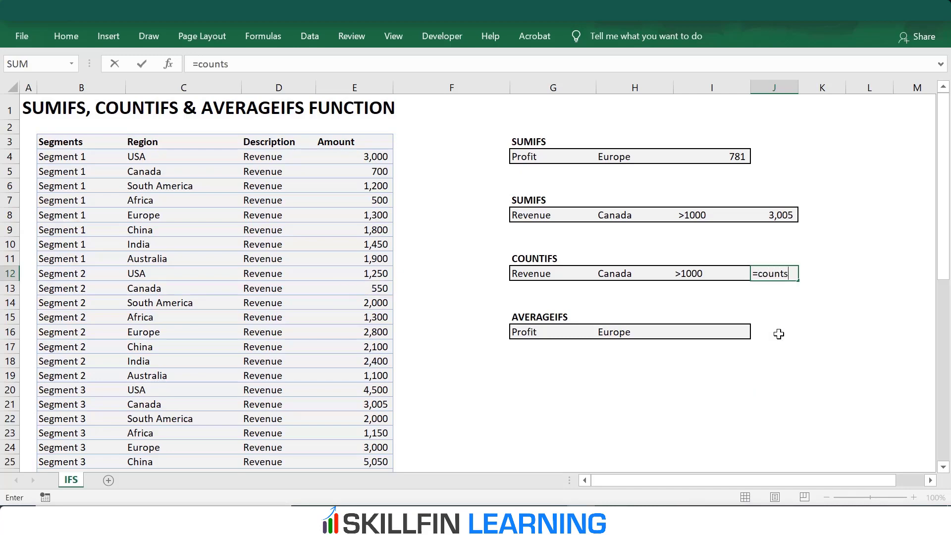
{"action": "type", "text": "("}
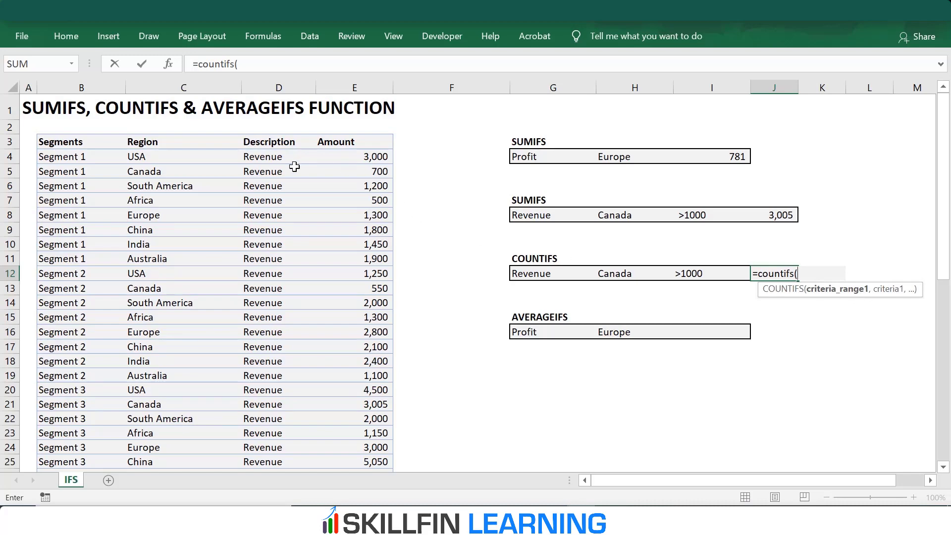
{"action": "left_click_drag", "start_coordinate": [275, 159], "coordinate": [302, 174]}
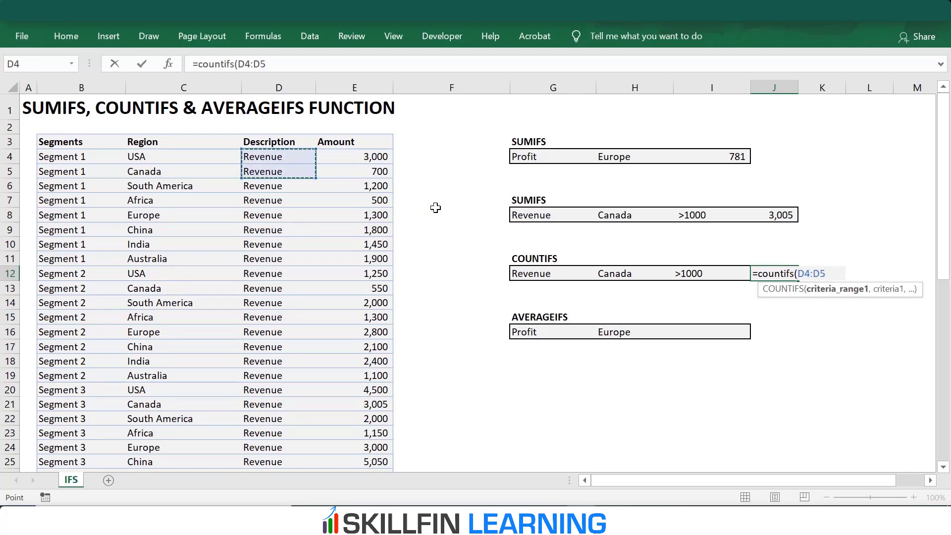
{"action": "key", "text": "ctrl+shift+Down"}
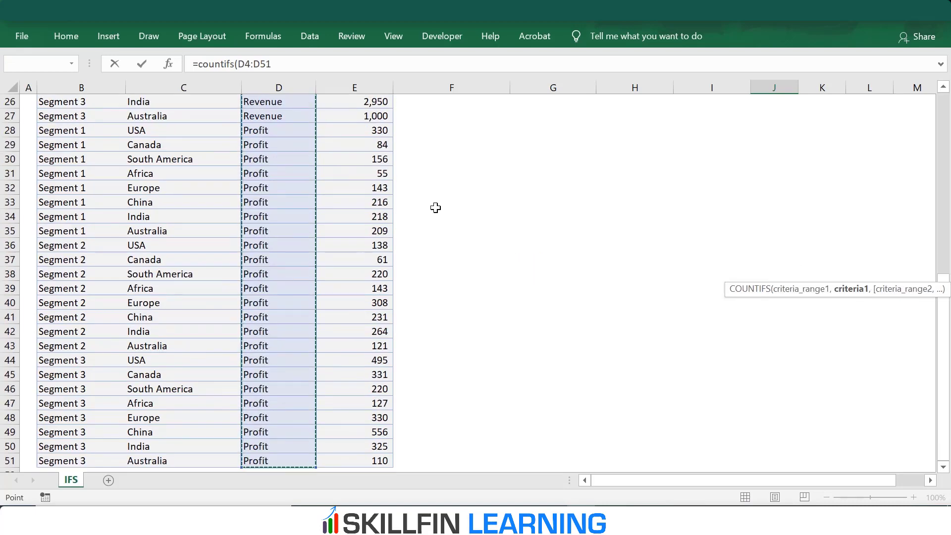
{"action": "type", "text": ","}
{"action": "key", "text": "Left"}
{"action": "key", "text": "Left"}
{"action": "key", "text": "Left"}
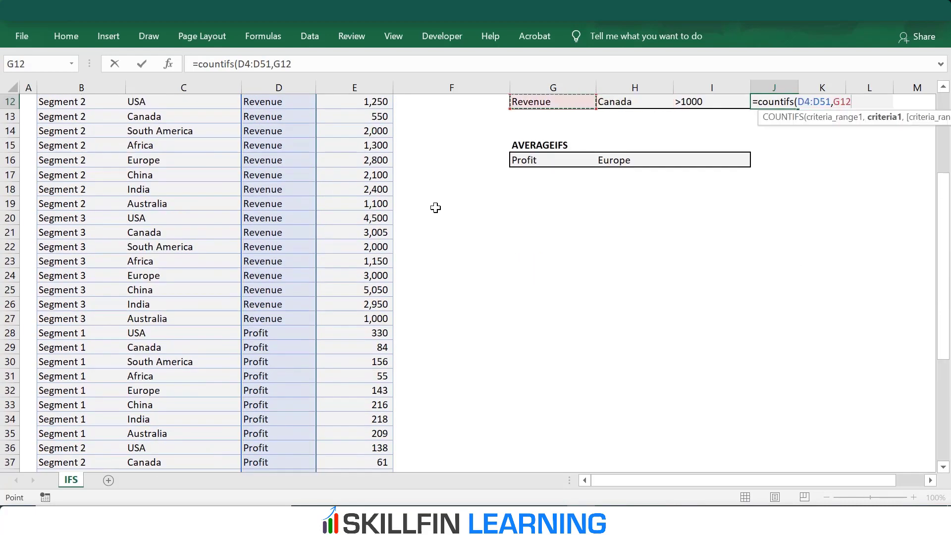
{"action": "left_click_drag", "start_coordinate": [941, 294], "coordinate": [947, 253]}
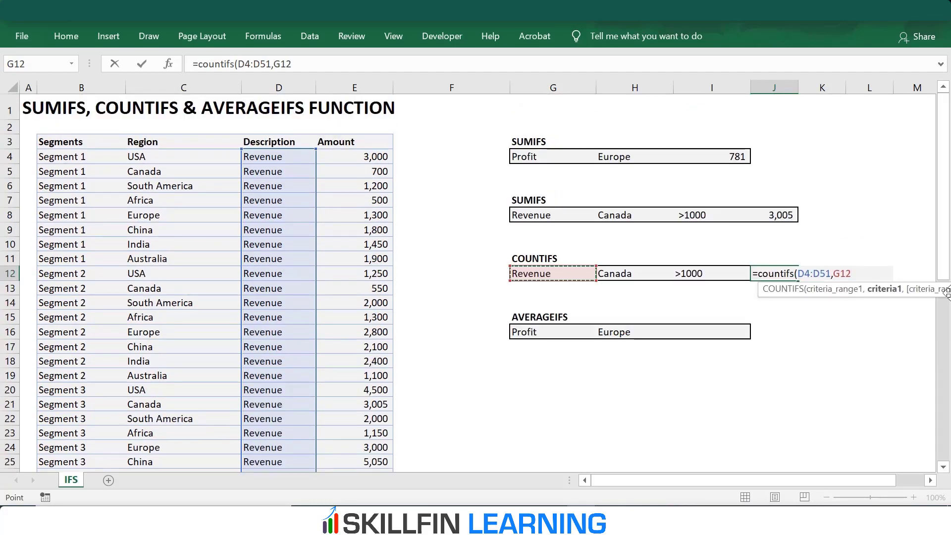
{"action": "type", "text": ","}
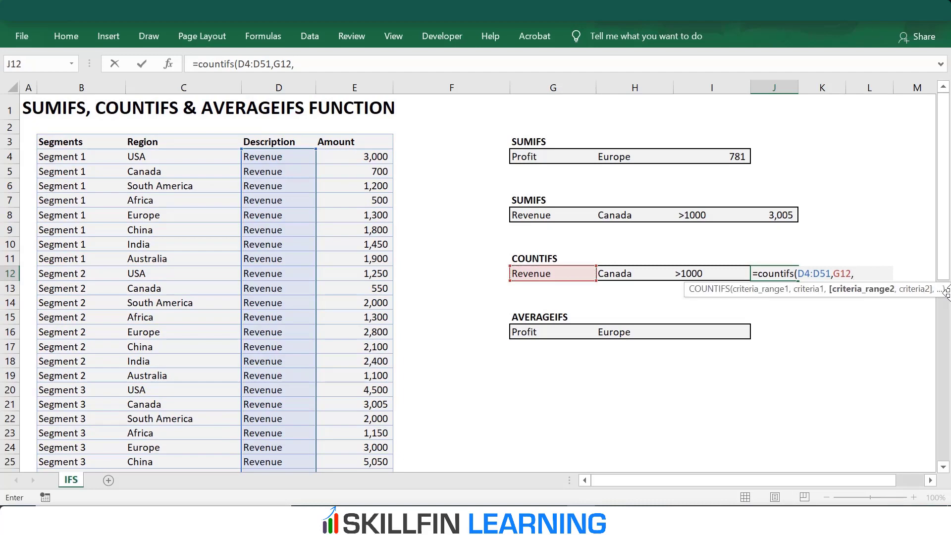
Add the Region range C4:C51 with criterion H12 as the second condition of the J12 COUNTIFS formula.
{"action": "left_click", "coordinate": [158, 160]}
{"action": "key", "text": "ctrl+shift+Down"}
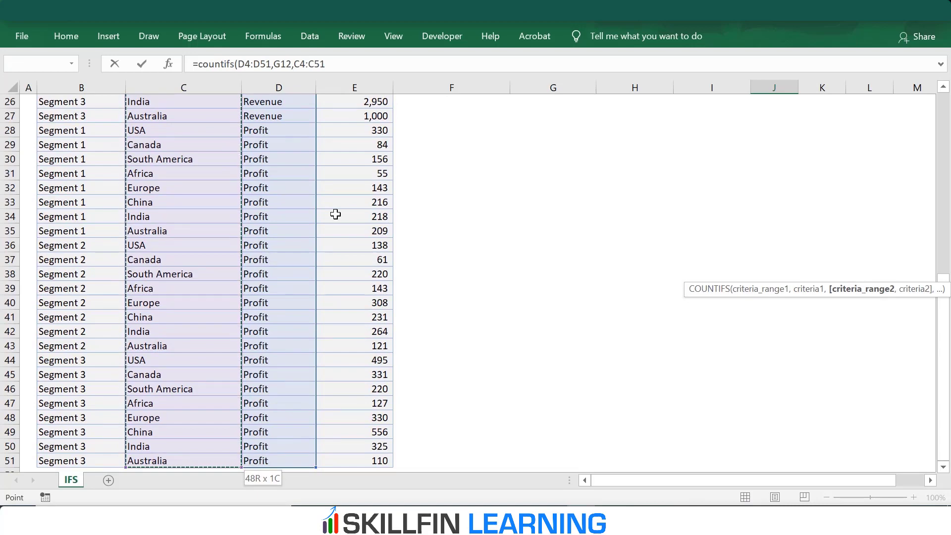
{"action": "type", "text": ","}
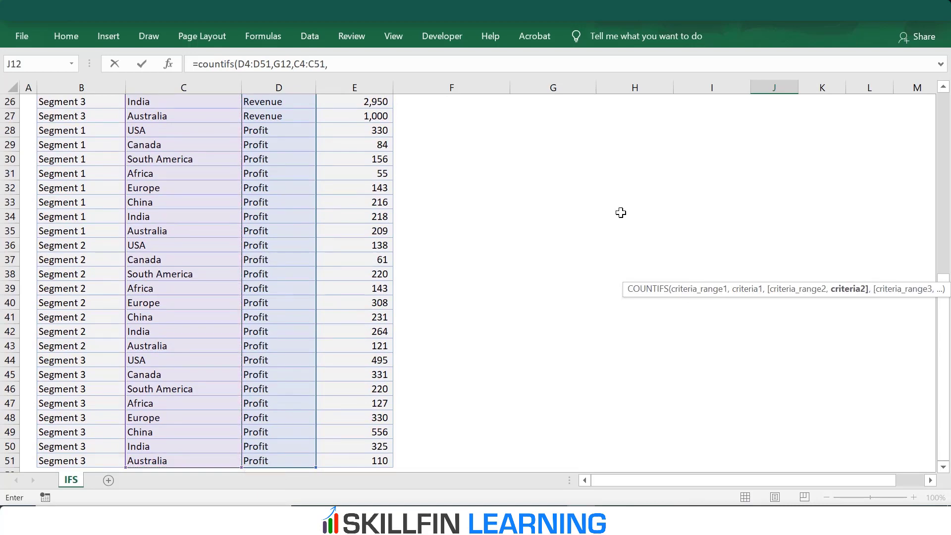
{"action": "left_click_drag", "start_coordinate": [943, 347], "coordinate": [944, 99]}
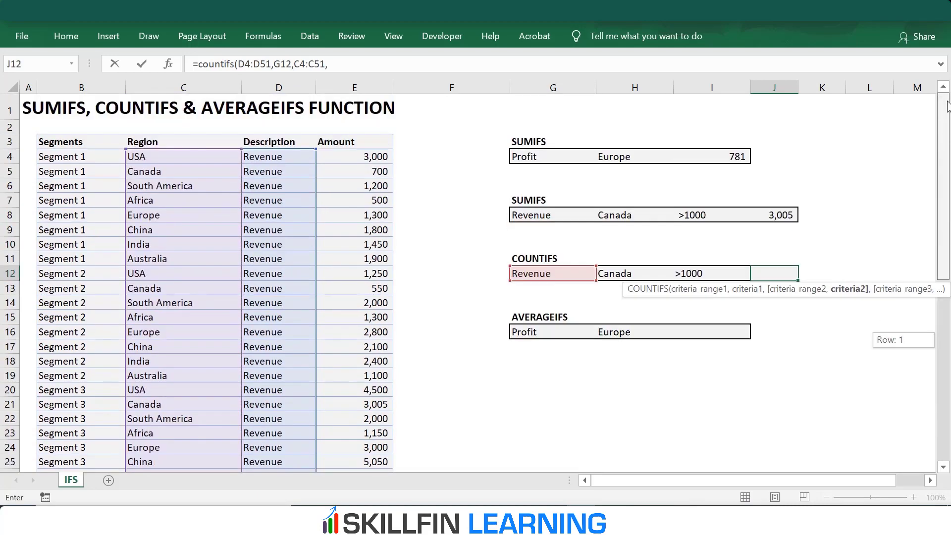
{"action": "left_click", "coordinate": [603, 272]}
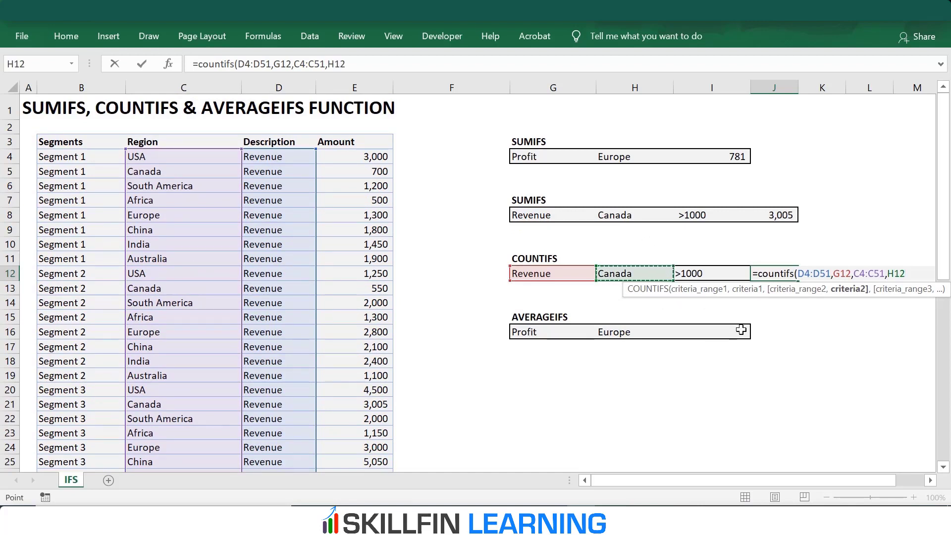
{"action": "type", "text": ","}
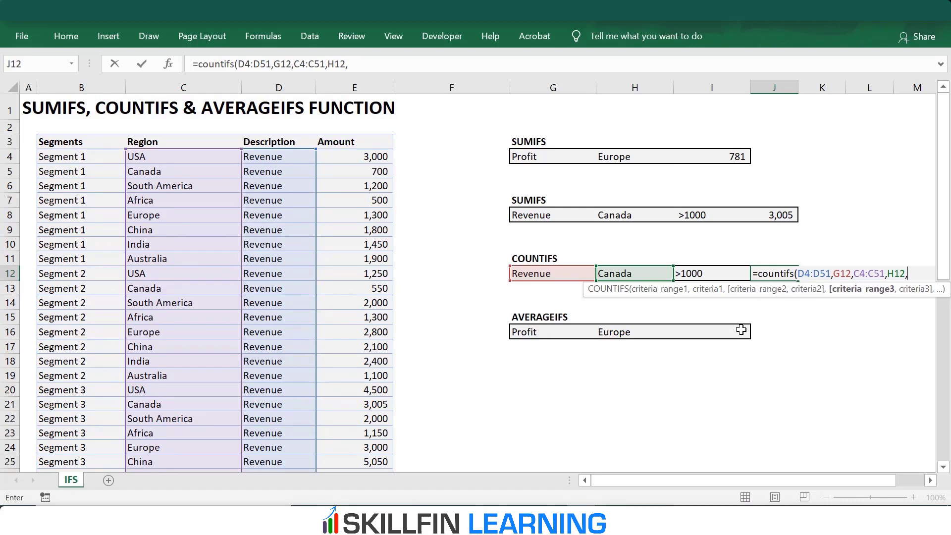
Add the Amount range E4:E51 with criterion I12 as the third condition and complete the COUNTIFS formula in J12.
{"action": "left_click", "coordinate": [341, 157]}
{"action": "key", "text": "ctrl+shift+Down"}
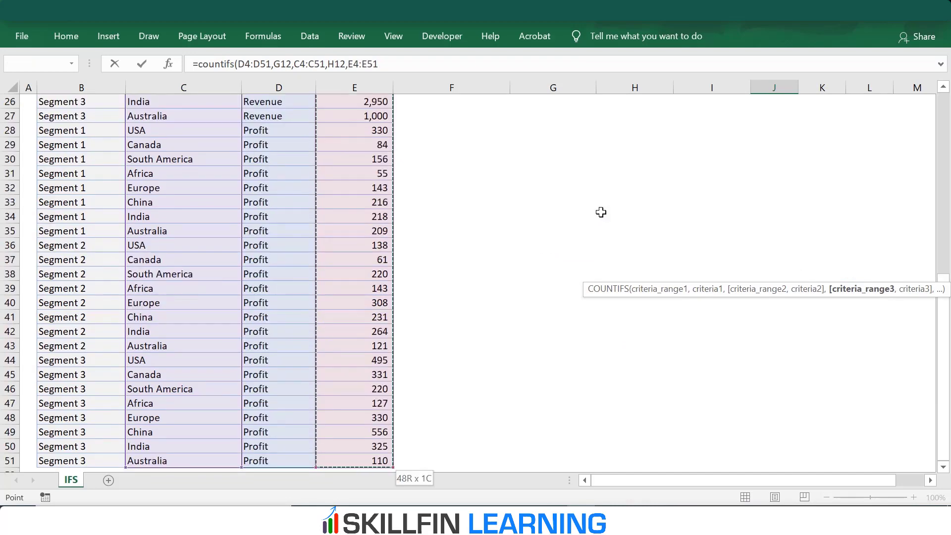
{"action": "type", "text": ","}
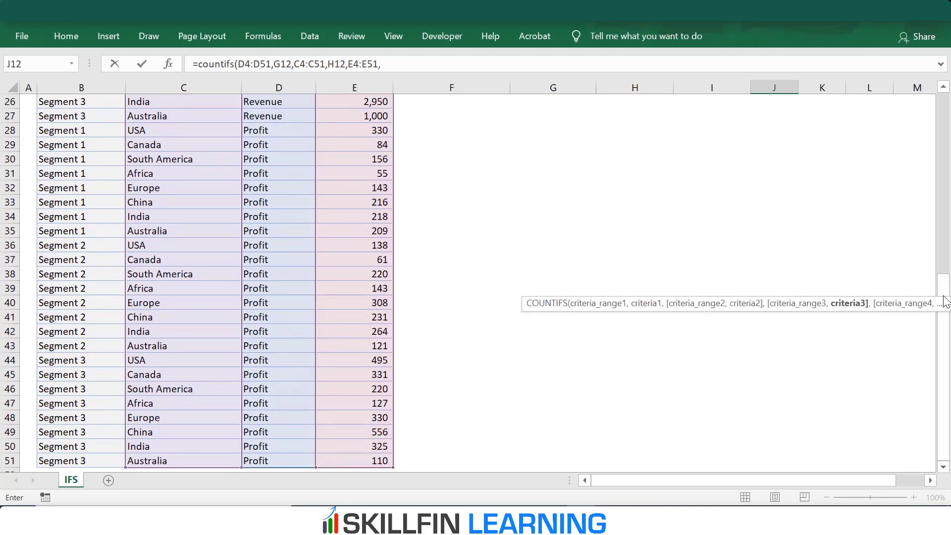
{"action": "left_click_drag", "start_coordinate": [944, 301], "coordinate": [942, 112]}
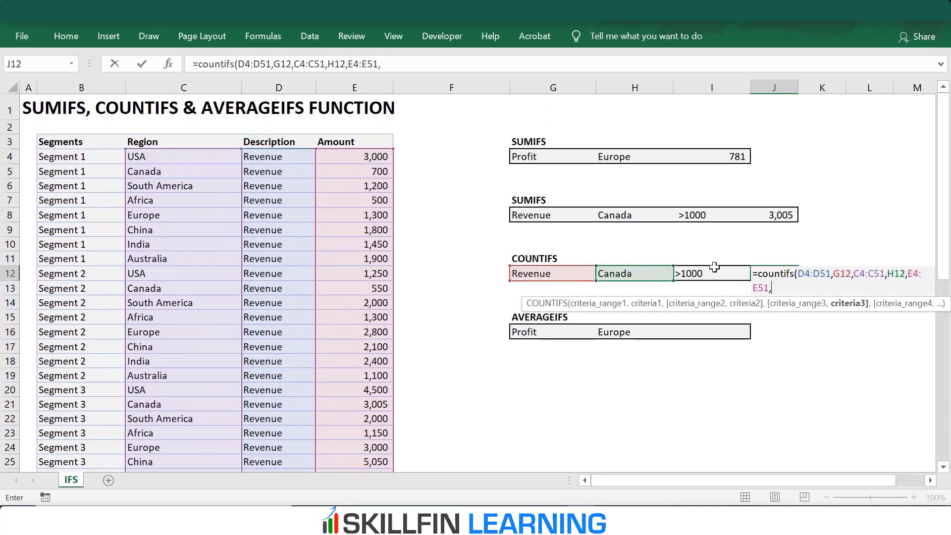
{"action": "left_click", "coordinate": [715, 271]}
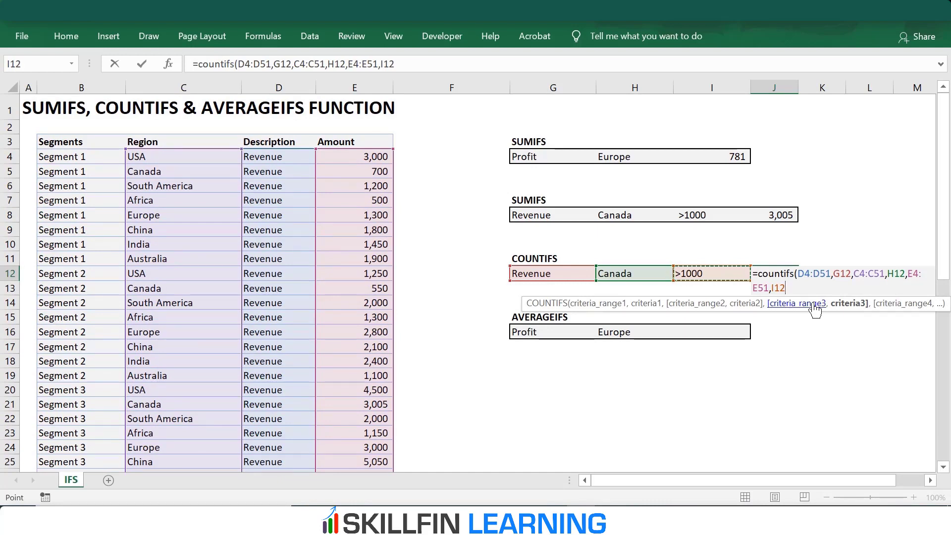
{"action": "type", "text": ")"}
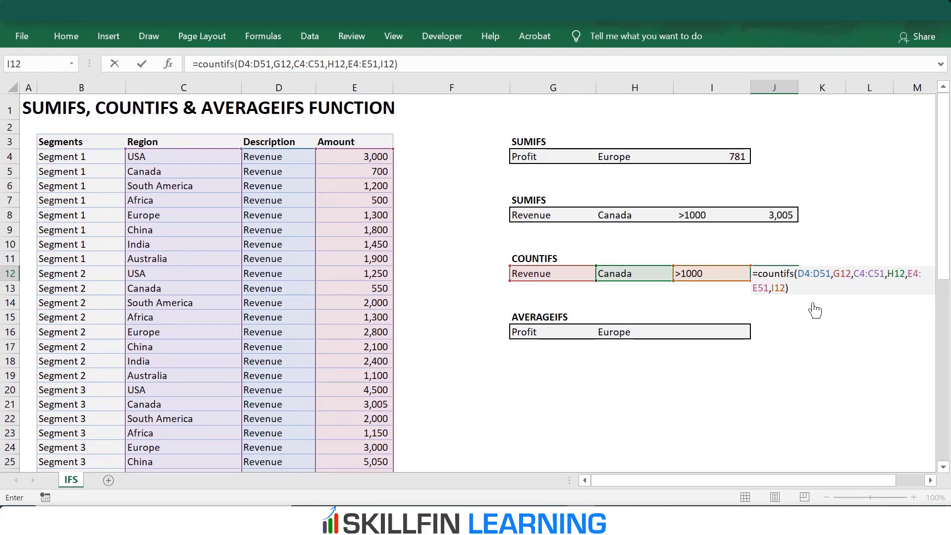
{"action": "key", "text": "Return"}
{"action": "key", "text": "Down"}
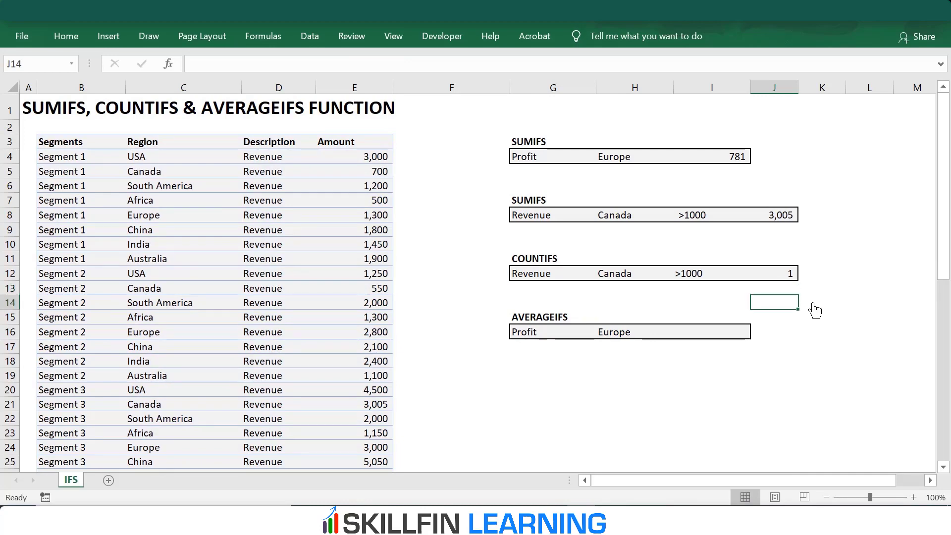
Check the COUNTIFS result in J12 against the Segment 3 Canada revenue amount in E21.
{"action": "key", "text": "Up"}
{"action": "key", "text": "Up"}
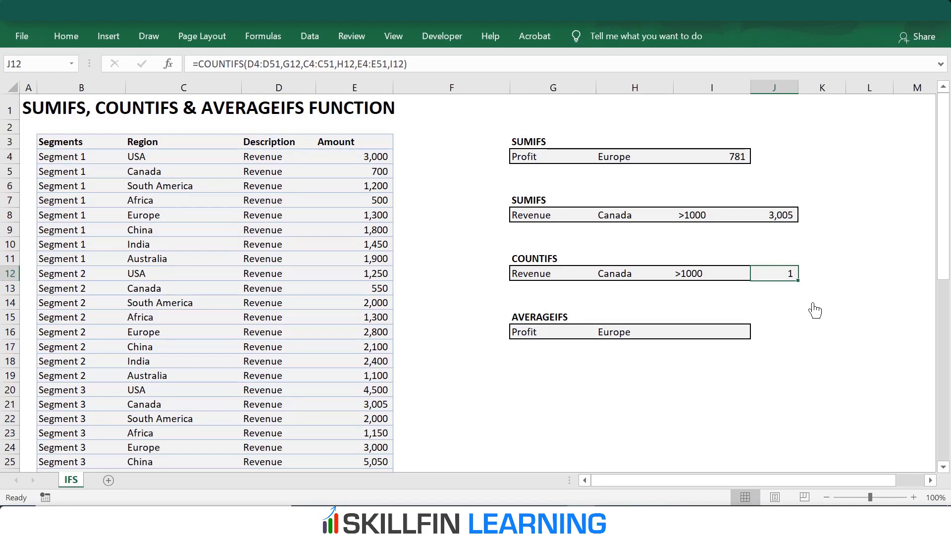
{"action": "left_click", "coordinate": [378, 406]}
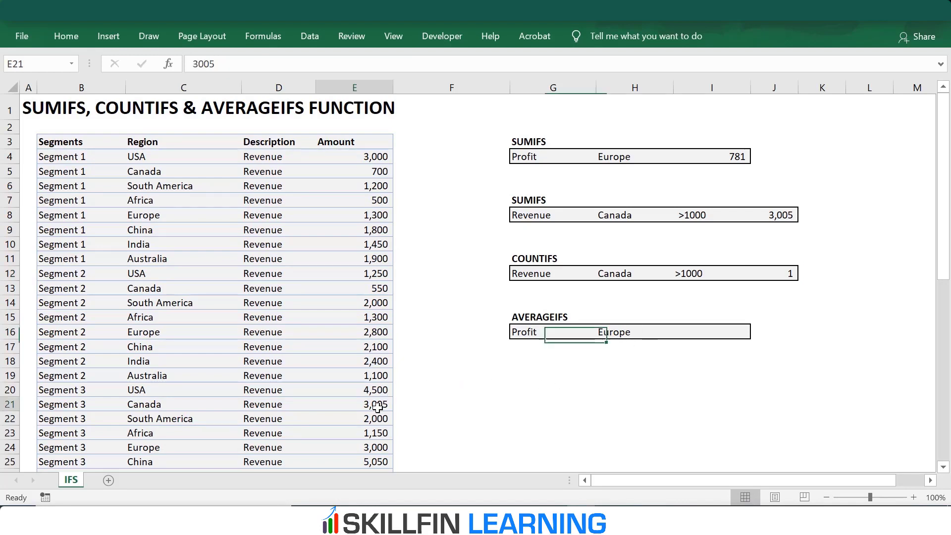
Set the COUNTIFS region in H12 to USA and check the resulting count in J12.
{"action": "left_click", "coordinate": [623, 276]}
{"action": "left_click", "coordinate": [680, 275]}
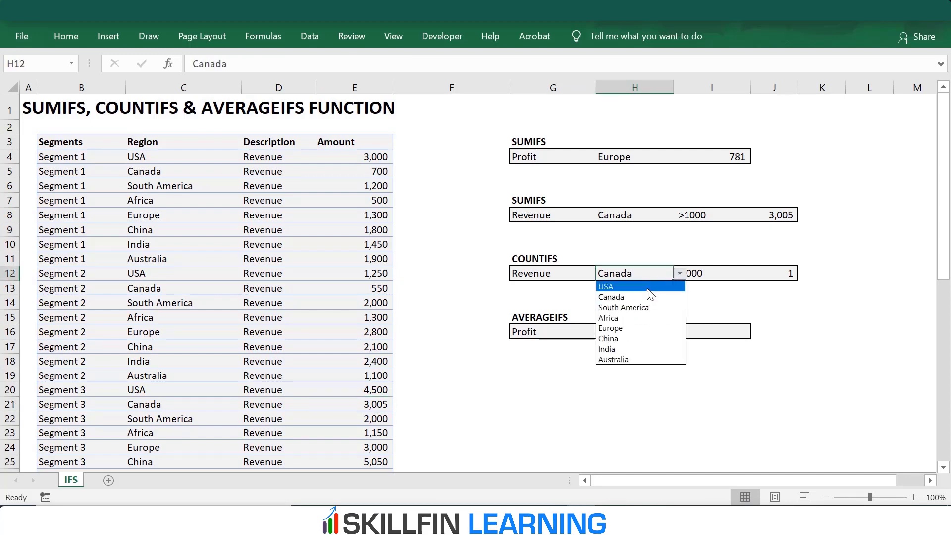
{"action": "left_click", "coordinate": [649, 288]}
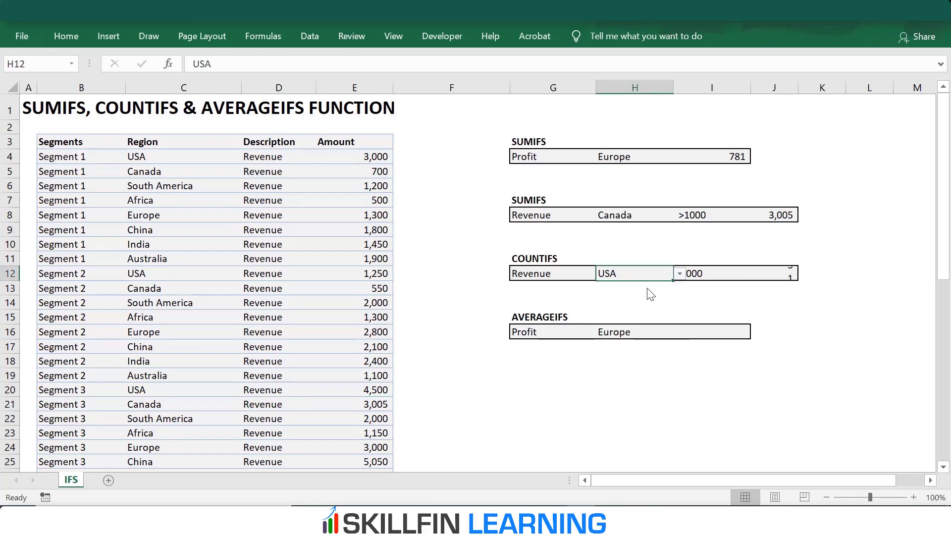
{"action": "left_click", "coordinate": [789, 276]}
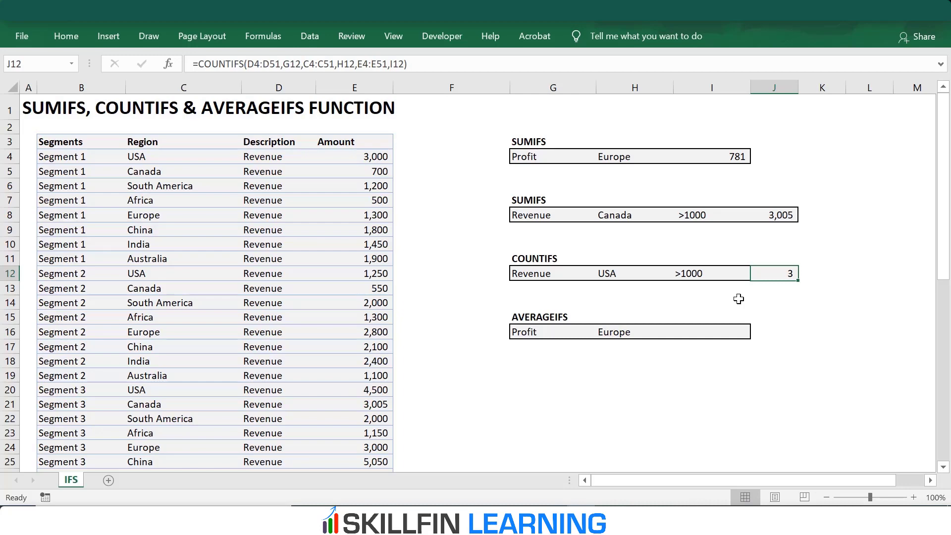
Replace the amount criterion in I12 with the plain number 1000, without a comparison operator.
{"action": "left_click", "coordinate": [713, 274]}
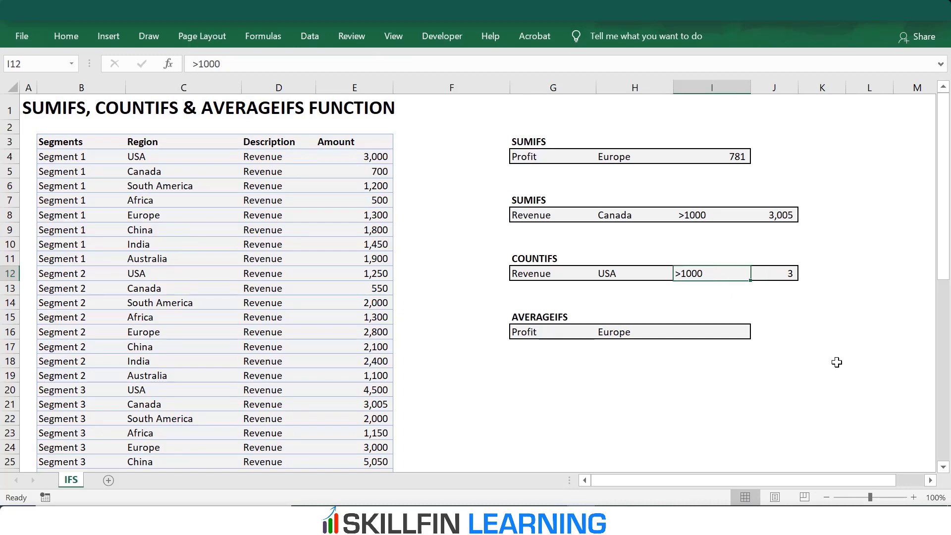
{"action": "type", "text": "1000"}
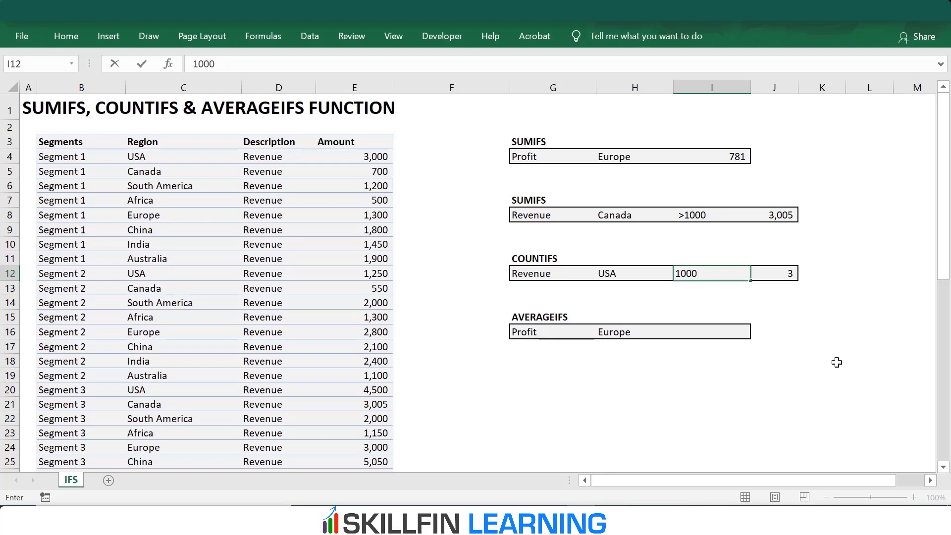
{"action": "key", "text": "Return"}
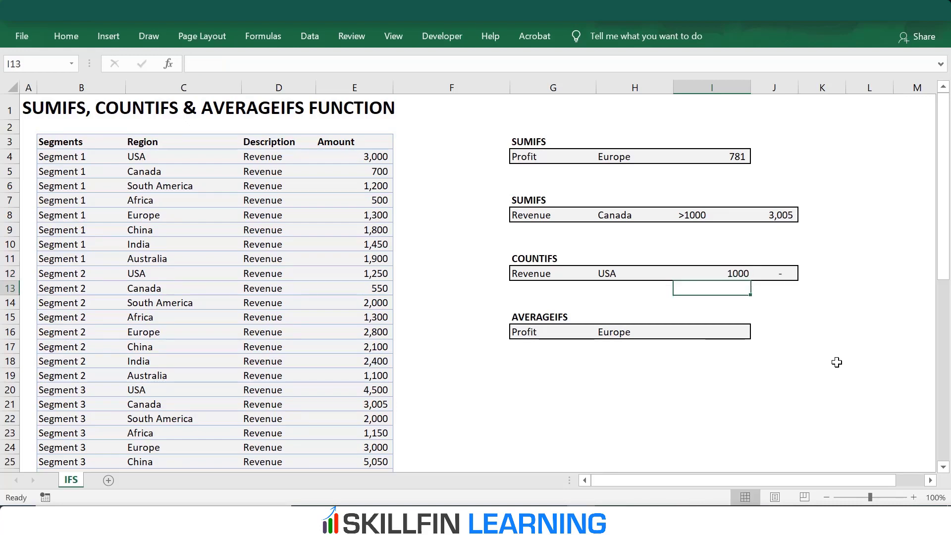
{"action": "key", "text": "Up"}
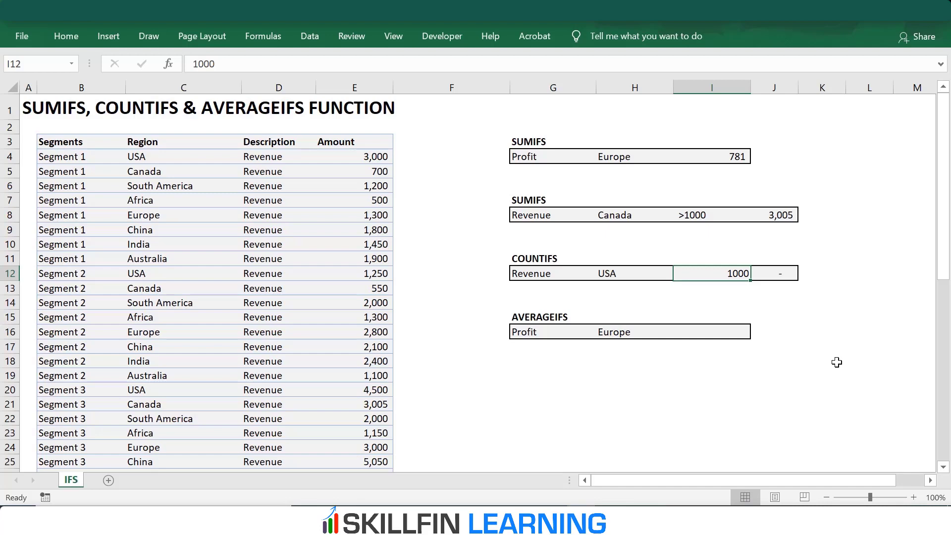
Change the third criterion of the COUNTIFS formula in J12 to ">"&I12, joining the greater-than operator to the amount cell.
{"action": "key", "text": "Right"}
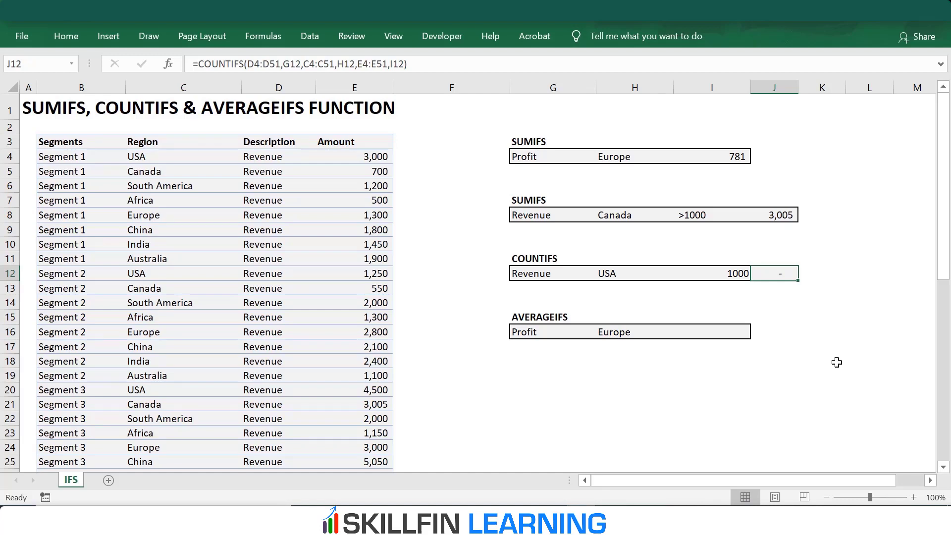
{"action": "key", "text": "F2"}
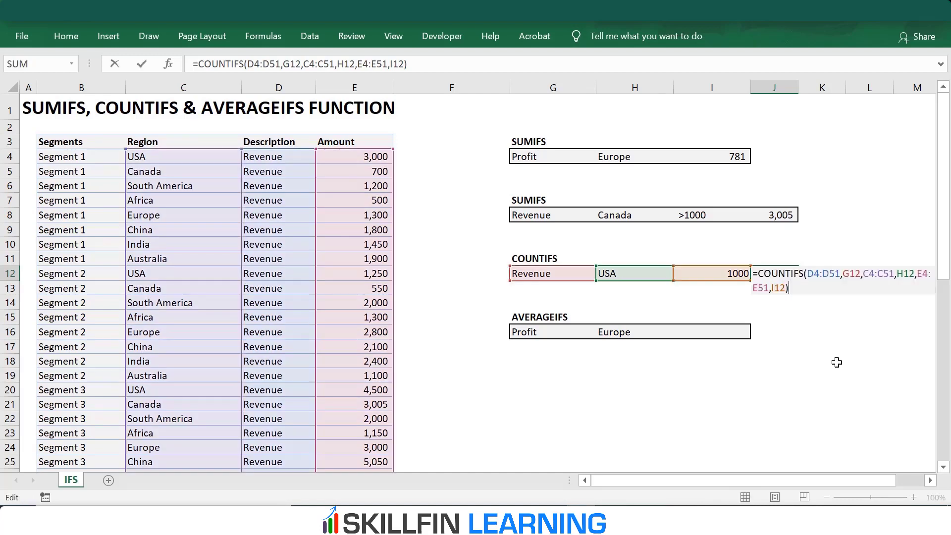
{"action": "left_click", "coordinate": [773, 287]}
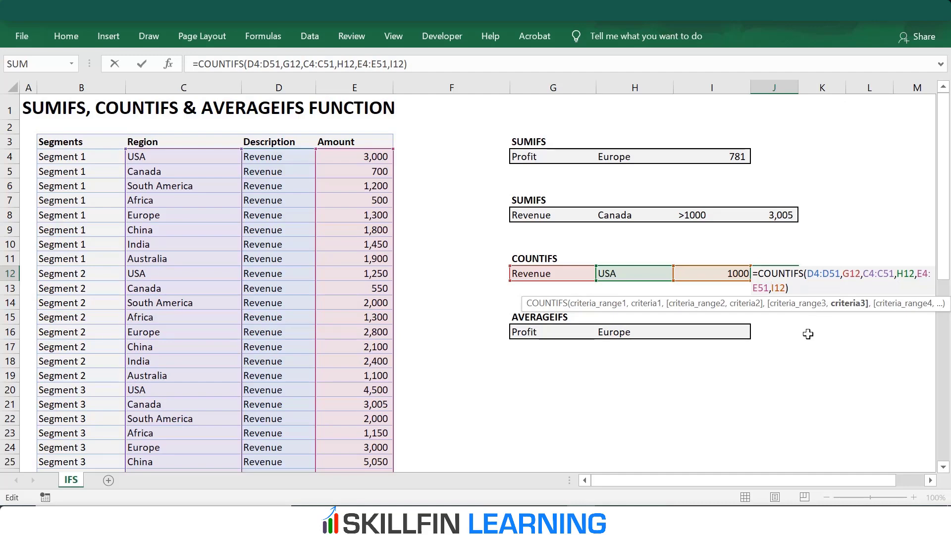
{"action": "type", "text": "\""}
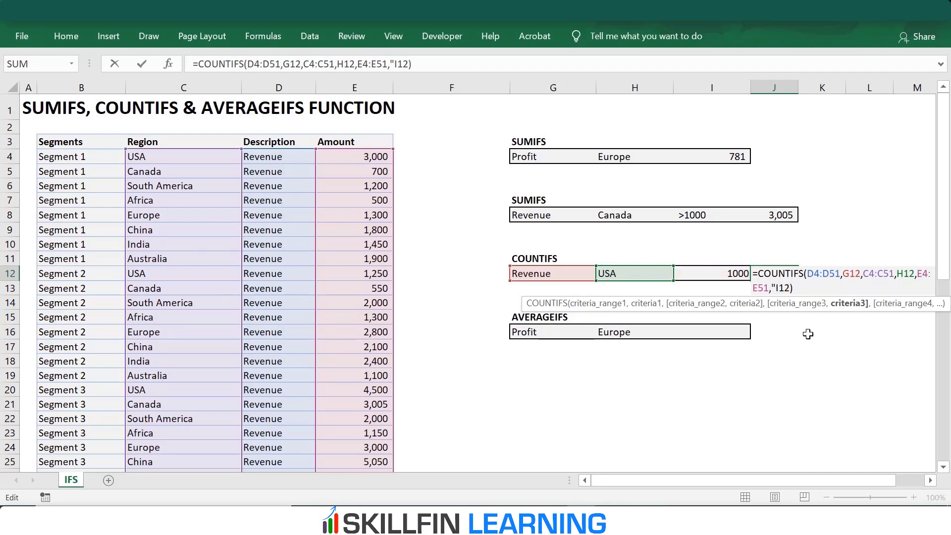
{"action": "type", "text": ">\""}
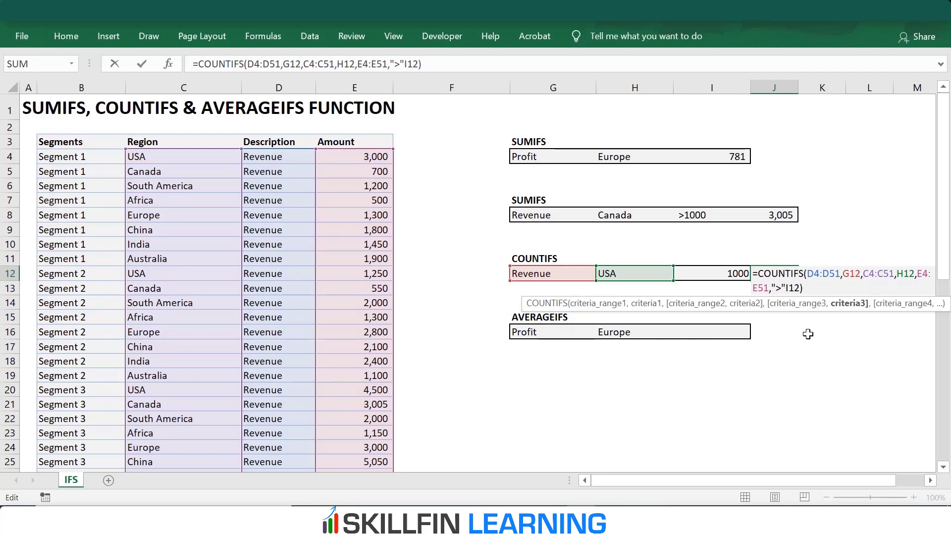
{"action": "type", "text": "&"}
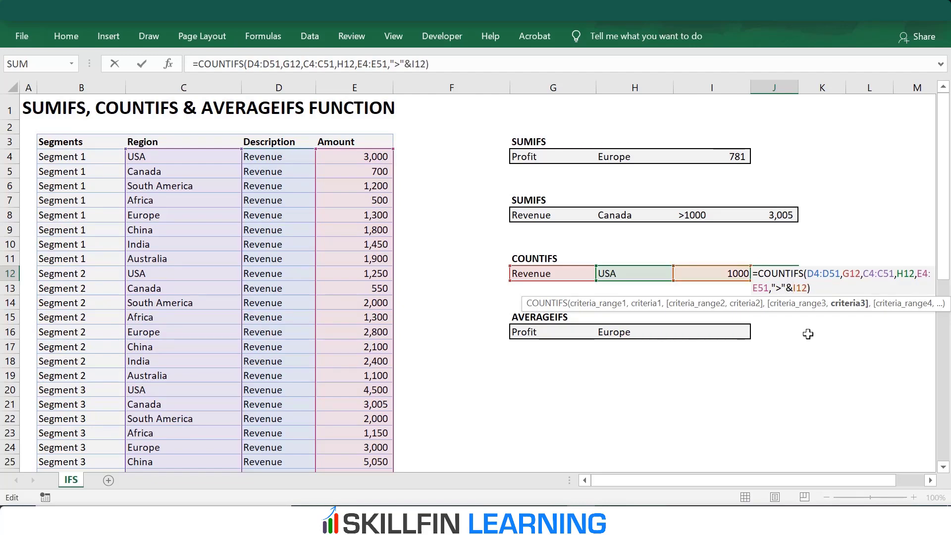
{"action": "key", "text": "Return"}
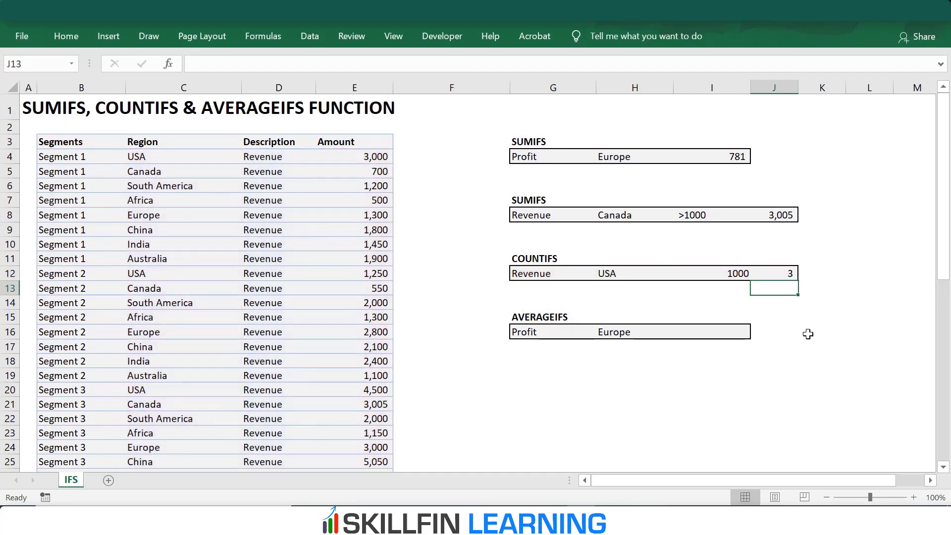
{"action": "key", "text": "Up"}
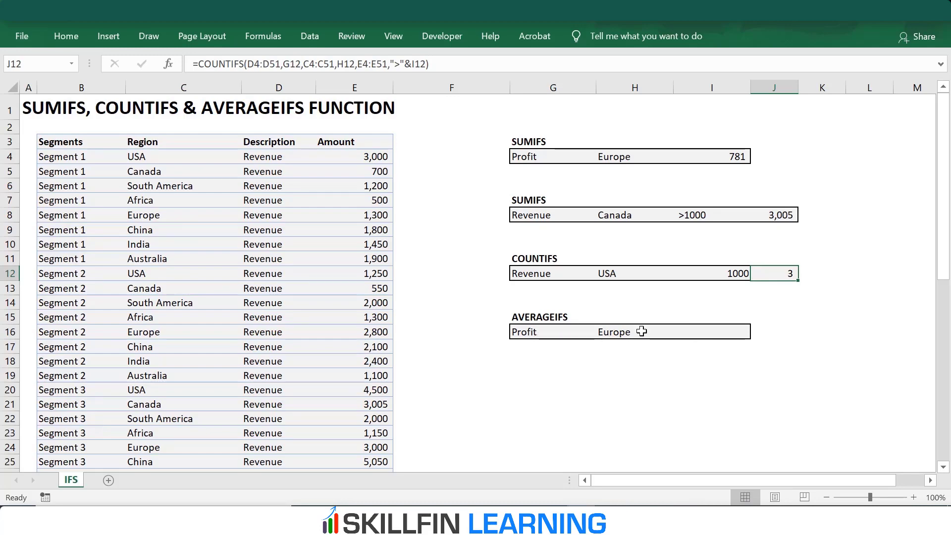
Start an AVERAGEIFS formula in I16 with the Amount range E4:E51 as the average range.
{"action": "left_click", "coordinate": [733, 330]}
{"action": "type", "text": "="}
{"action": "scroll", "coordinate": [749, 133], "scroll_direction": "down", "scroll_amount": 5}
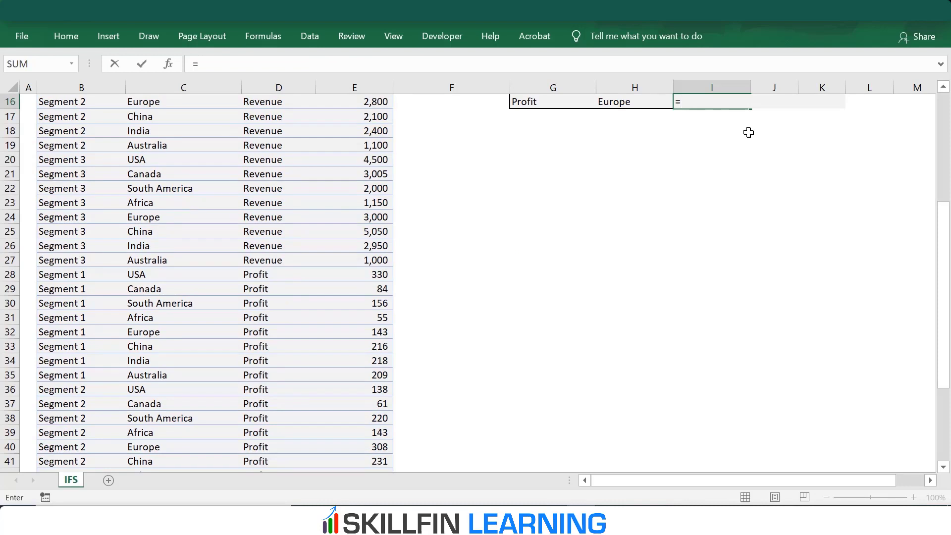
{"action": "type", "text": "aver"}
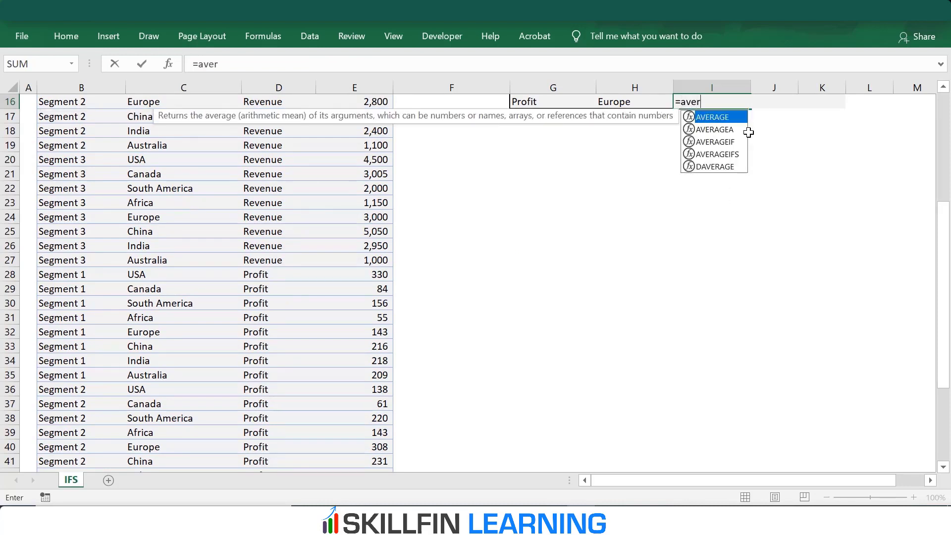
{"action": "type", "text": "ageifs"}
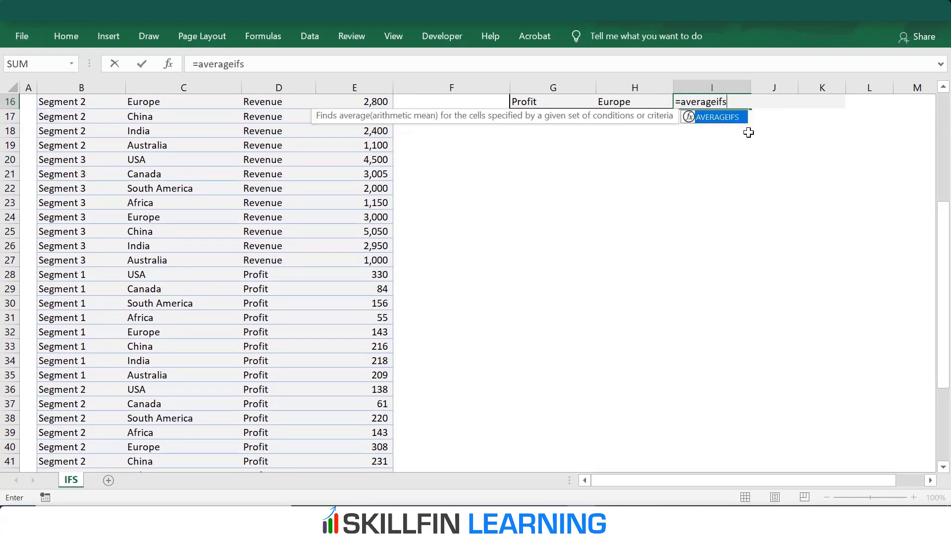
{"action": "type", "text": "("}
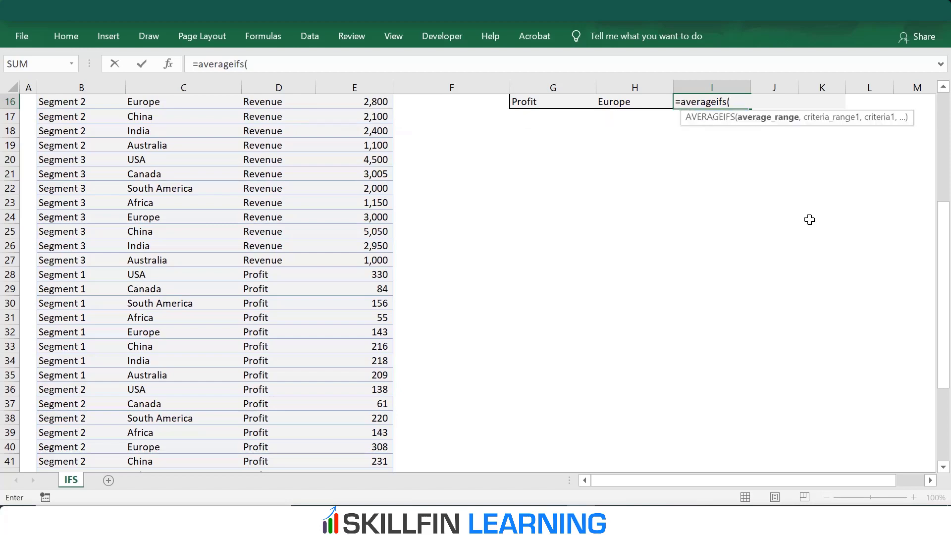
{"action": "scroll", "coordinate": [753, 244], "scroll_direction": "up", "scroll_amount": 4}
{"action": "scroll", "coordinate": [382, 151], "scroll_direction": "up", "scroll_amount": 1}
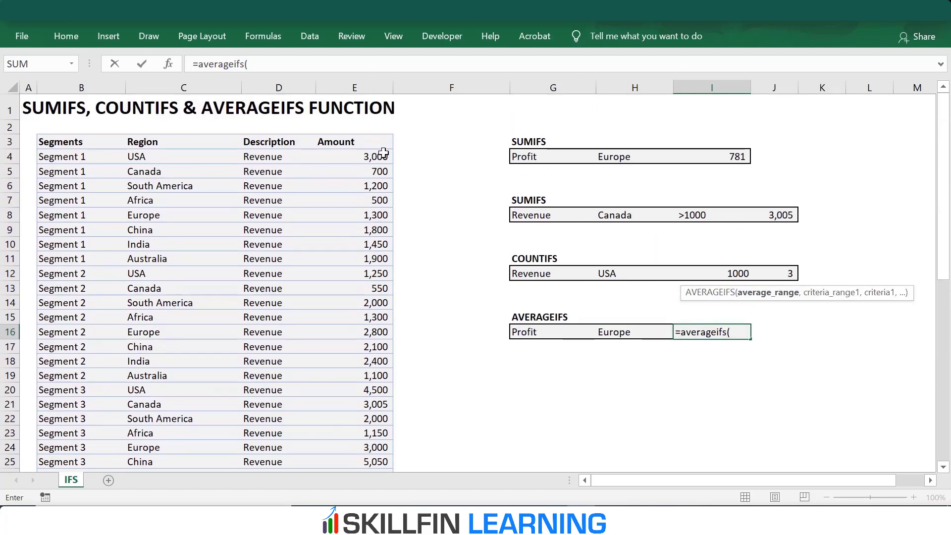
{"action": "left_click", "coordinate": [370, 158]}
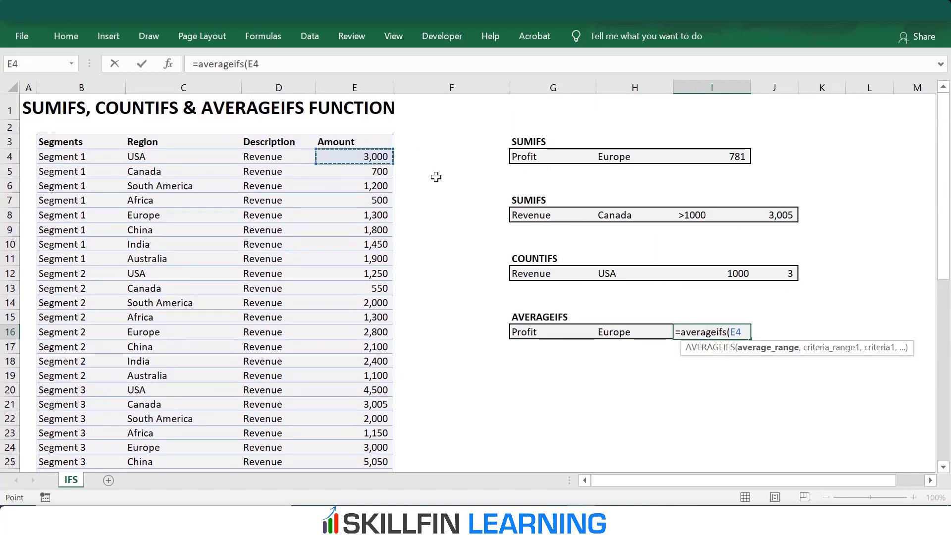
{"action": "key", "text": "ctrl+shift+Down"}
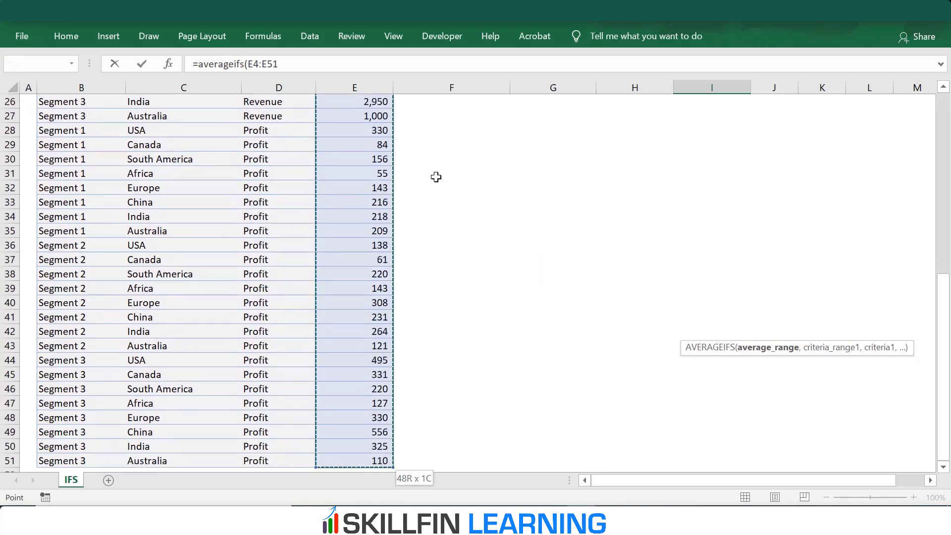
{"action": "type", "text": ","}
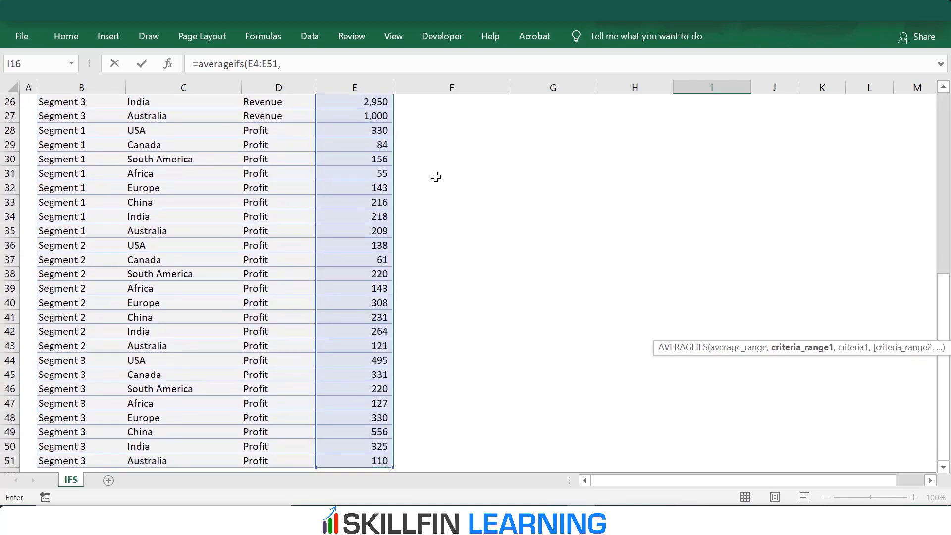
Add the Description range D4:D51 with criterion G16 as the first condition of the AVERAGEIFS formula.
{"action": "left_click_drag", "start_coordinate": [944, 329], "coordinate": [945, 287]}
{"action": "left_click_drag", "start_coordinate": [950, 126], "coordinate": [949, 116]}
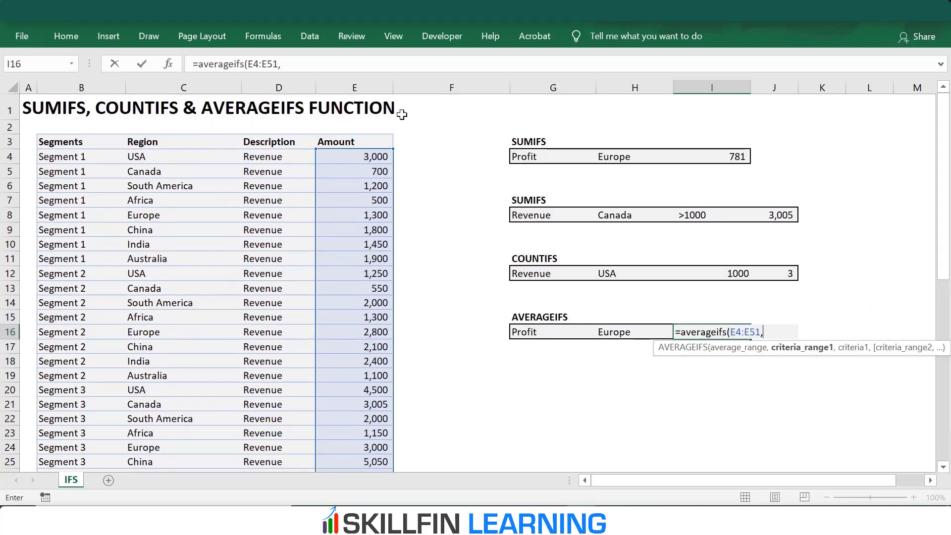
{"action": "left_click", "coordinate": [286, 156]}
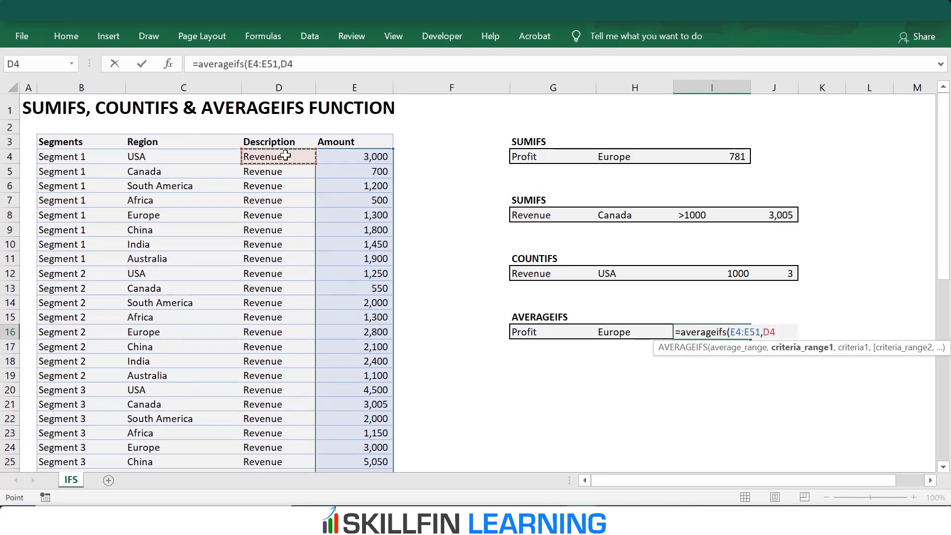
{"action": "key", "text": "ctrl+shift+Down"}
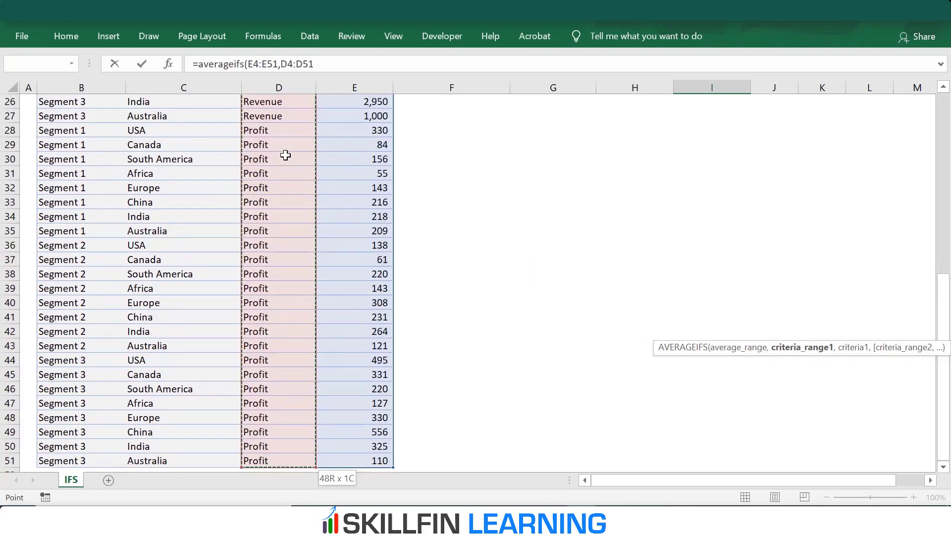
{"action": "type", "text": ","}
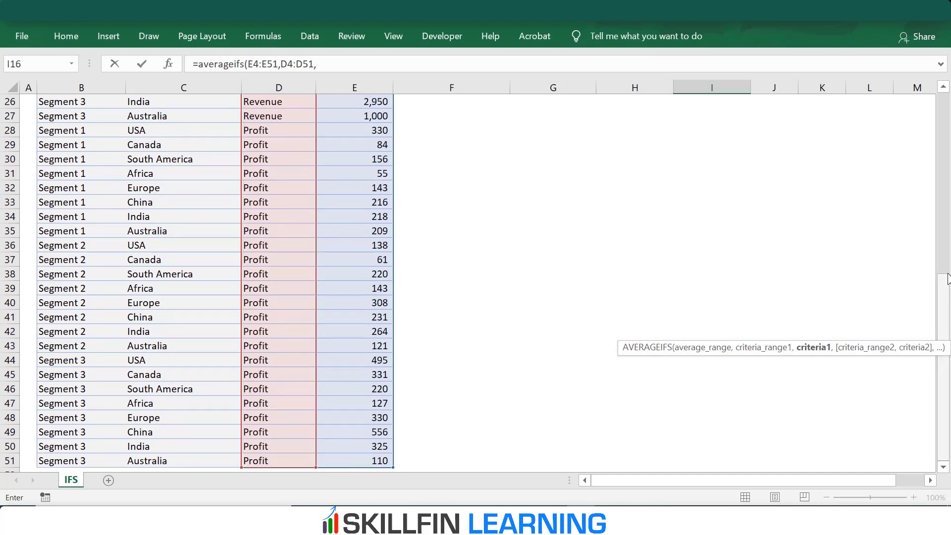
{"action": "left_click_drag", "start_coordinate": [944, 282], "coordinate": [947, 101]}
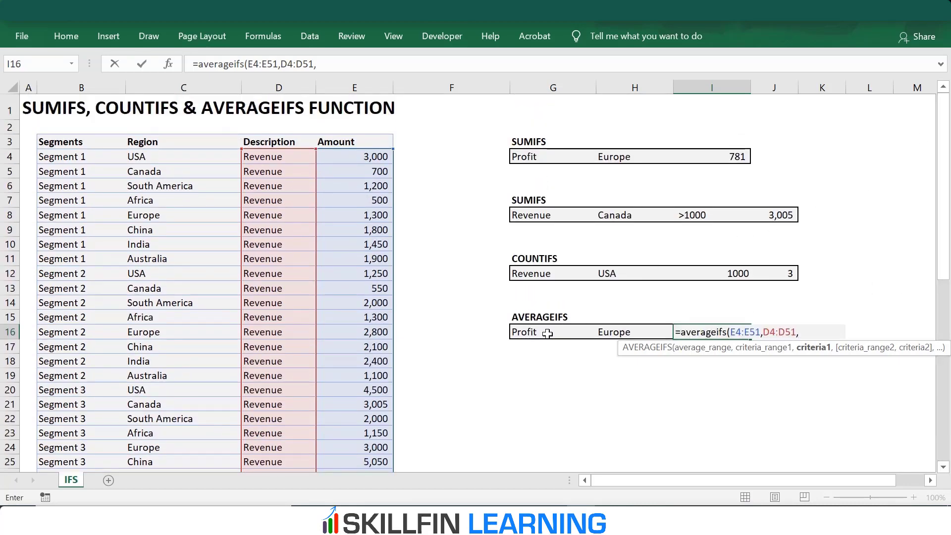
{"action": "left_click", "coordinate": [548, 333]}
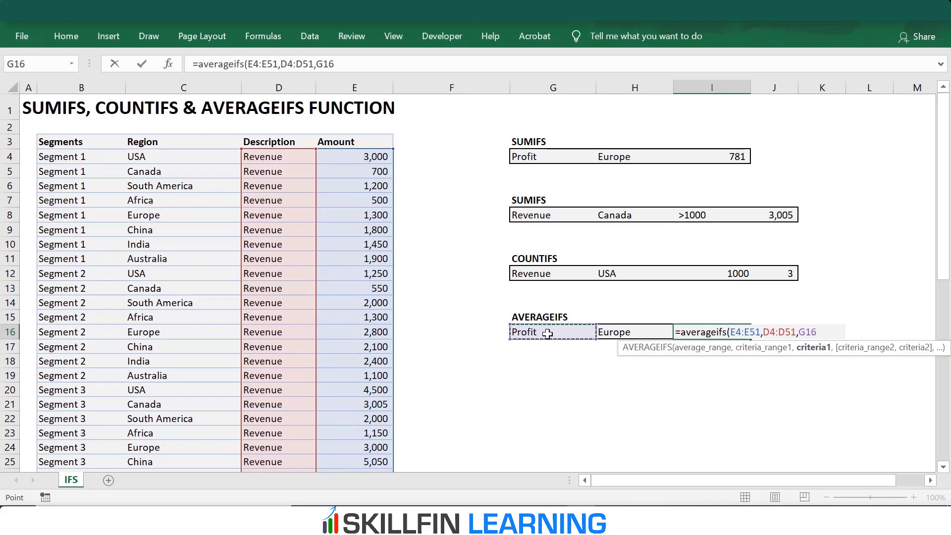
{"action": "type", "text": ","}
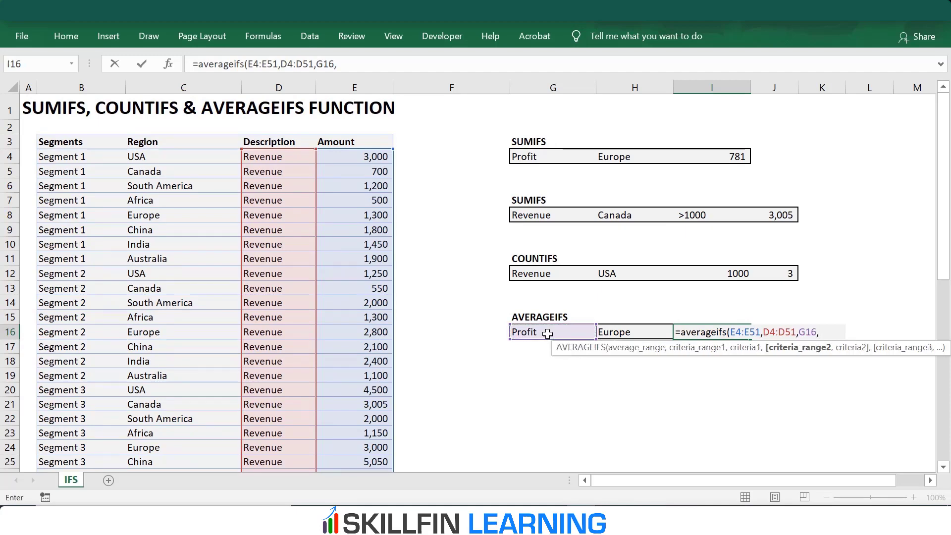
Add the Region range C4:C51 with criterion H16 as the second condition and complete the AVERAGEIFS formula in I16.
{"action": "left_click", "coordinate": [158, 154]}
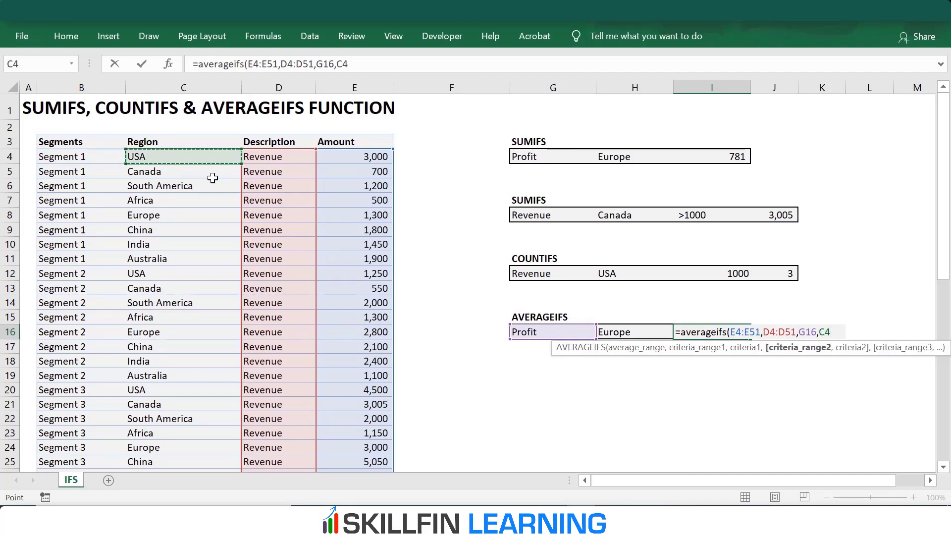
{"action": "key", "text": "ctrl+shift+Down"}
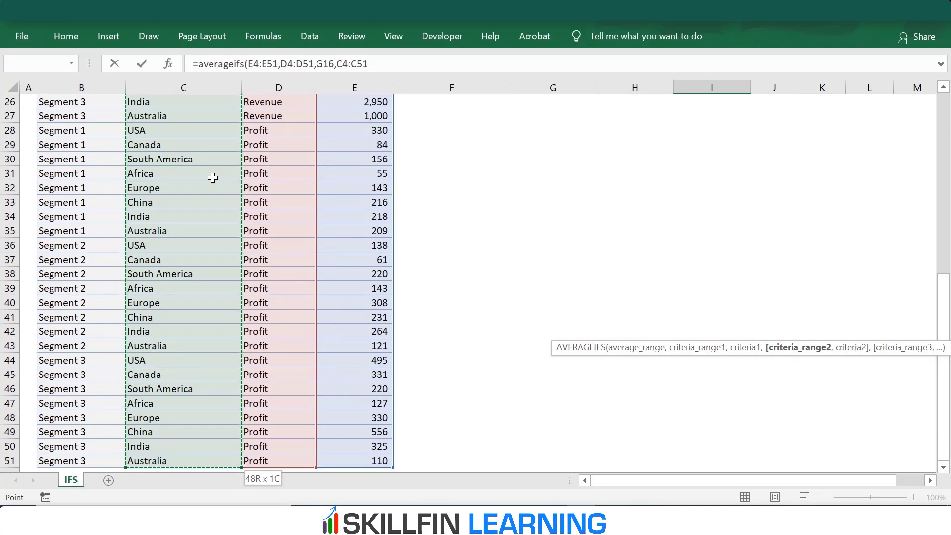
{"action": "type", "text": ","}
{"action": "left_click_drag", "start_coordinate": [947, 317], "coordinate": [947, 114]}
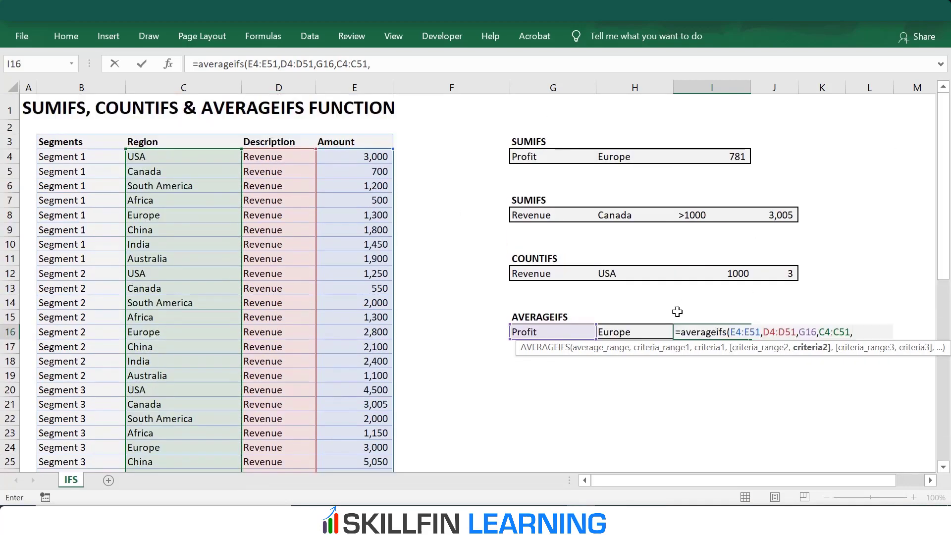
{"action": "left_click", "coordinate": [632, 331]}
{"action": "type", "text": ")"}
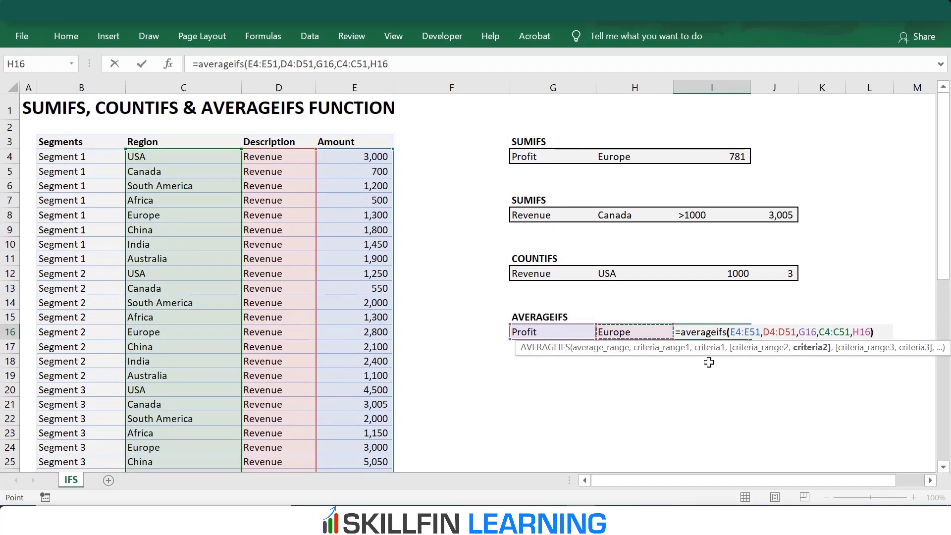
{"action": "key", "text": "Return"}
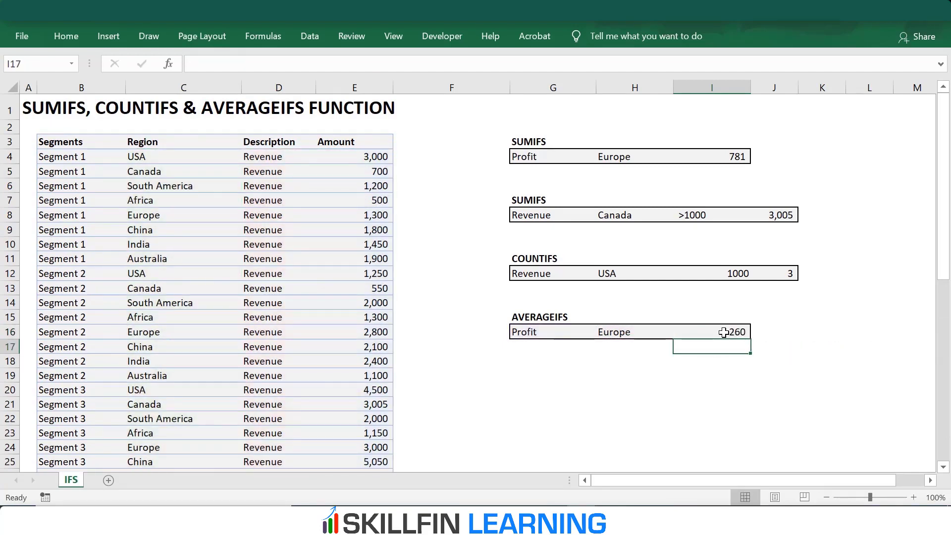
Check the AVERAGEIFS result in I16 against the average of the Europe profit amounts in E32, E40 and E48.
{"action": "scroll", "coordinate": [579, 396], "scroll_direction": "down", "scroll_amount": 9}
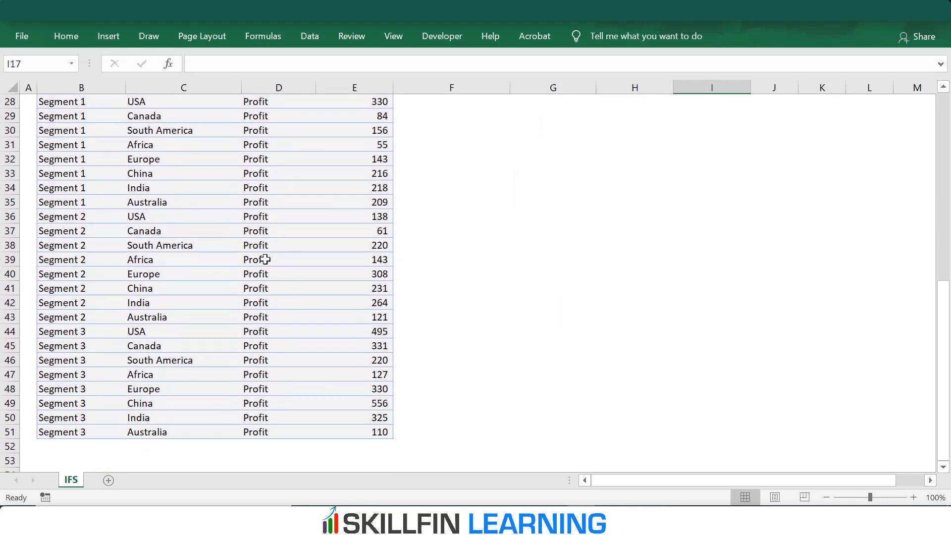
{"action": "left_click", "coordinate": [364, 161]}
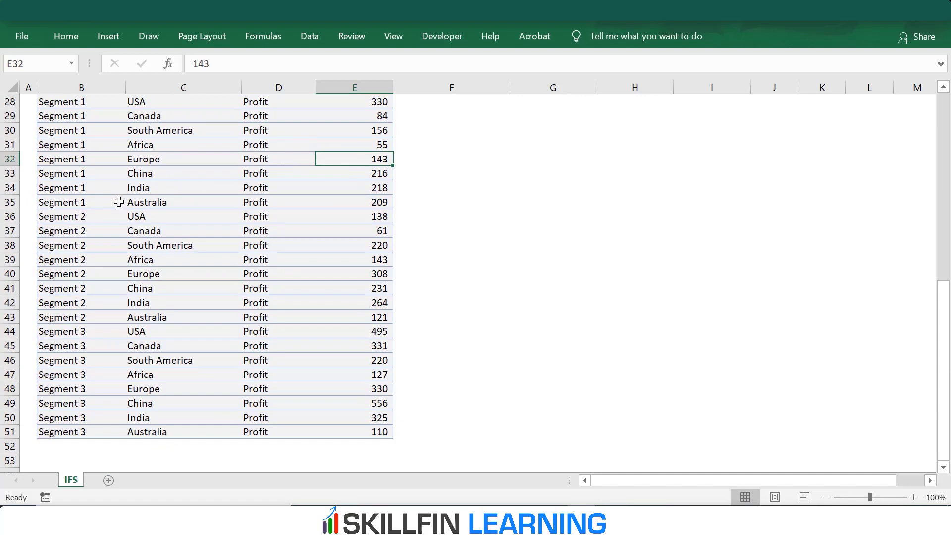
{"action": "left_click", "coordinate": [380, 276], "text": "ctrl"}
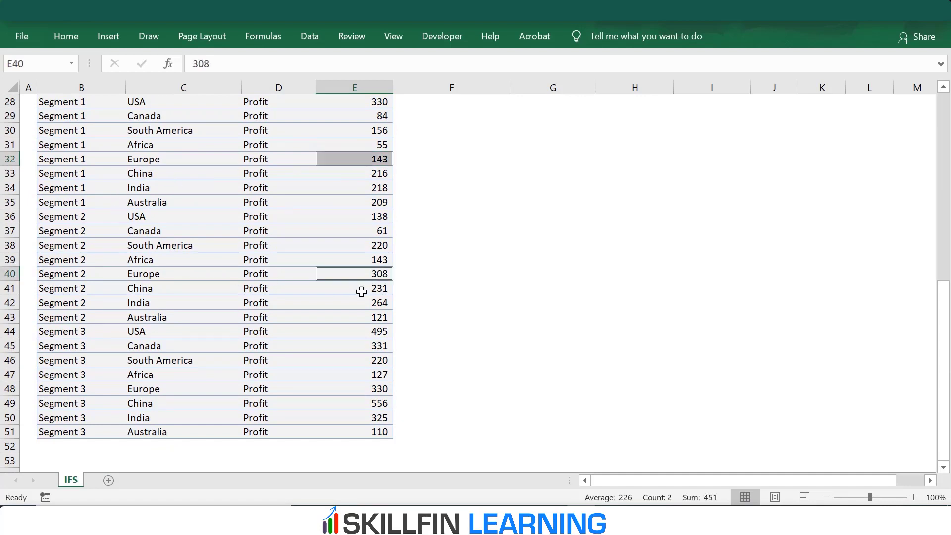
{"action": "left_click", "coordinate": [375, 391], "text": "ctrl"}
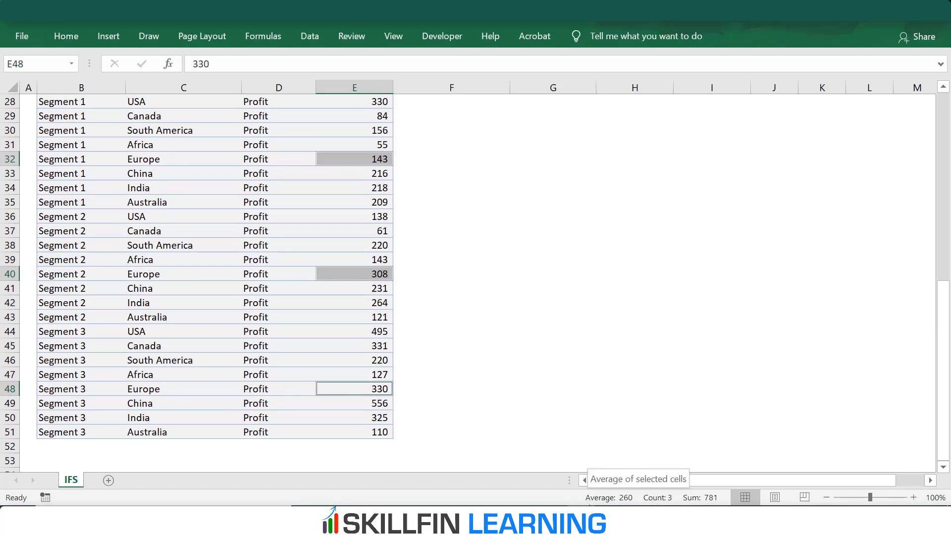
{"action": "scroll", "coordinate": [580, 284], "scroll_direction": "up", "scroll_amount": 9}
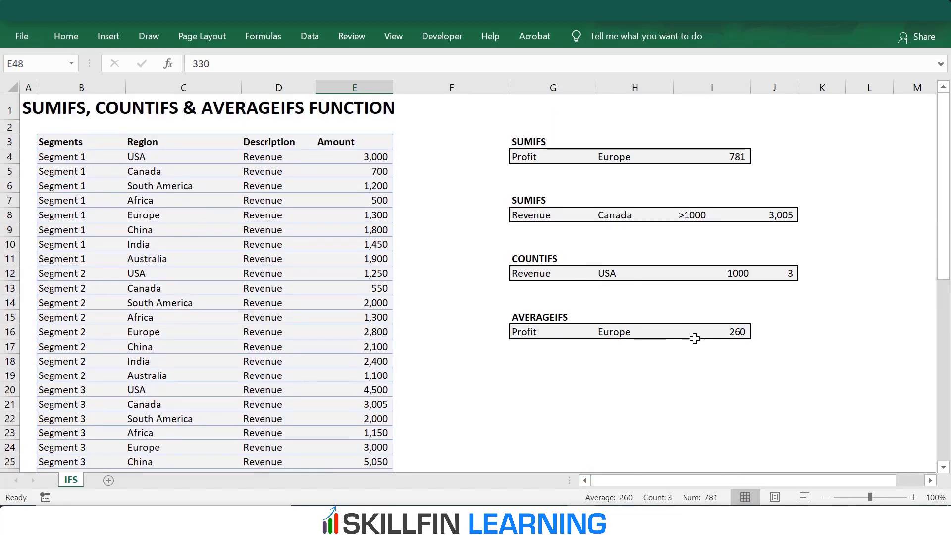
Review the arguments of the AVERAGEIFS formula in I16 and compare them with the SUMIFS formula in I4.
{"action": "left_click", "coordinate": [718, 335]}
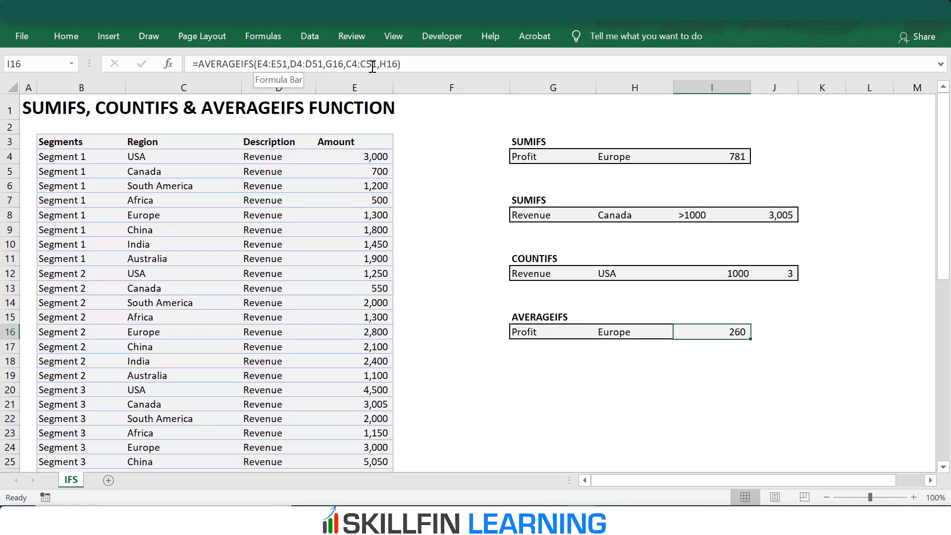
{"action": "left_click", "coordinate": [716, 159]}
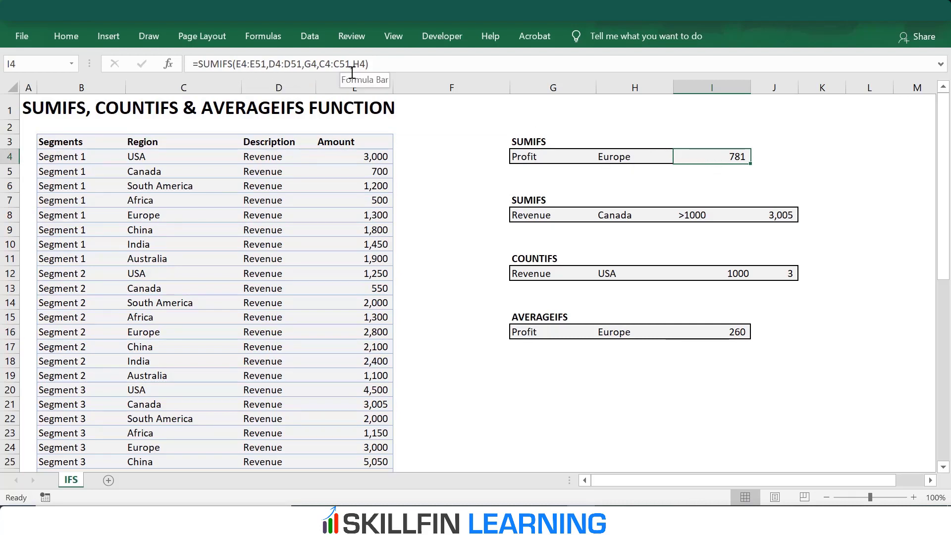
{"action": "left_click", "coordinate": [752, 198]}
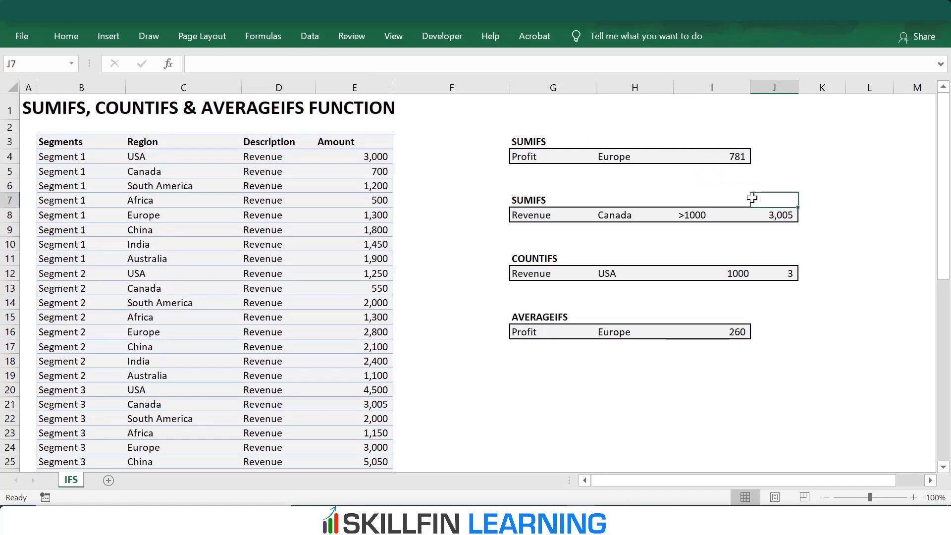